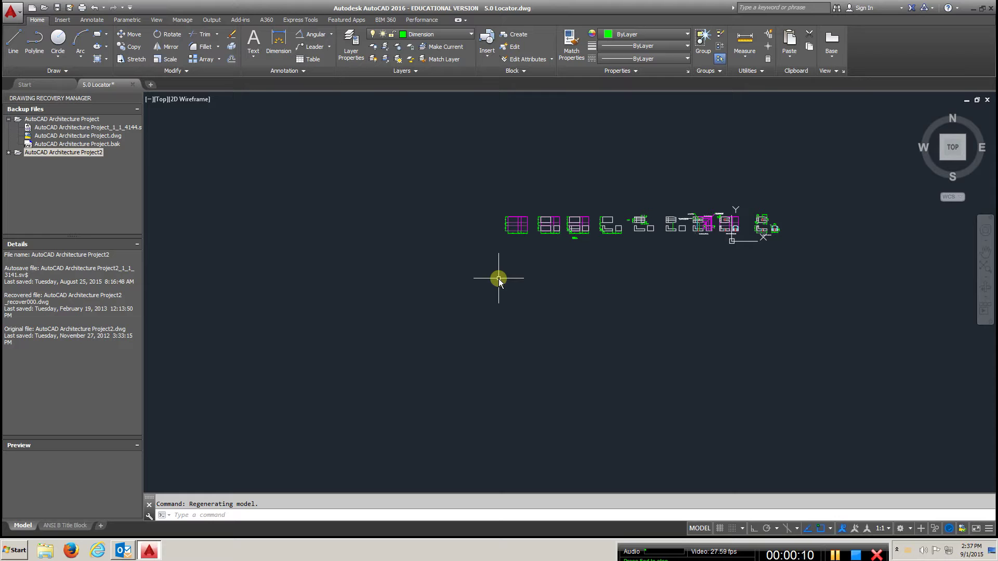
Examine the finished top, front and side views of the locator and their dimensions.
scroll(765, 226, up, 8)
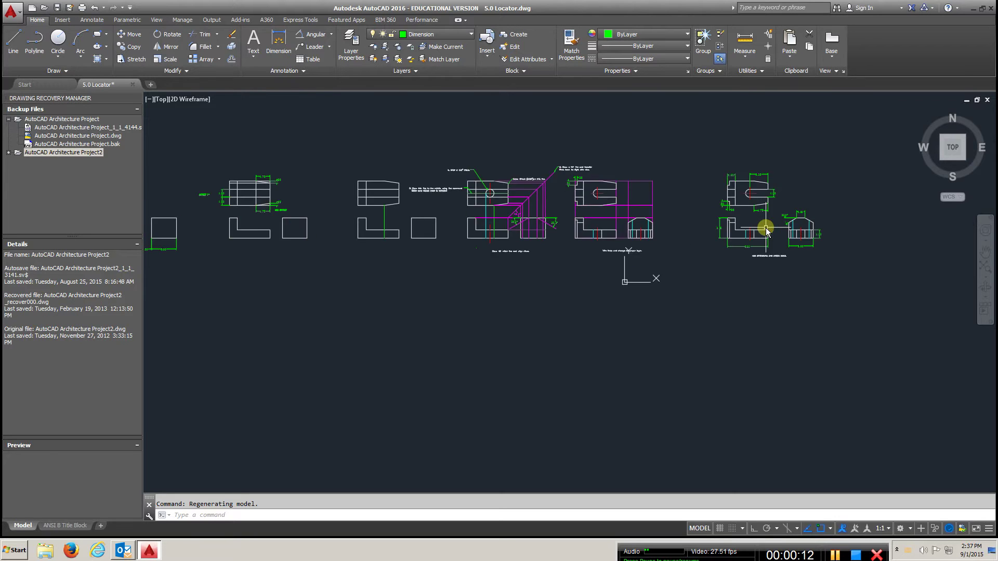
mouse_move(767, 229)
middle_down()
mouse_move(641, 318)
mouse_move(585, 323)
middle_up()
scroll(672, 312, up, 2)
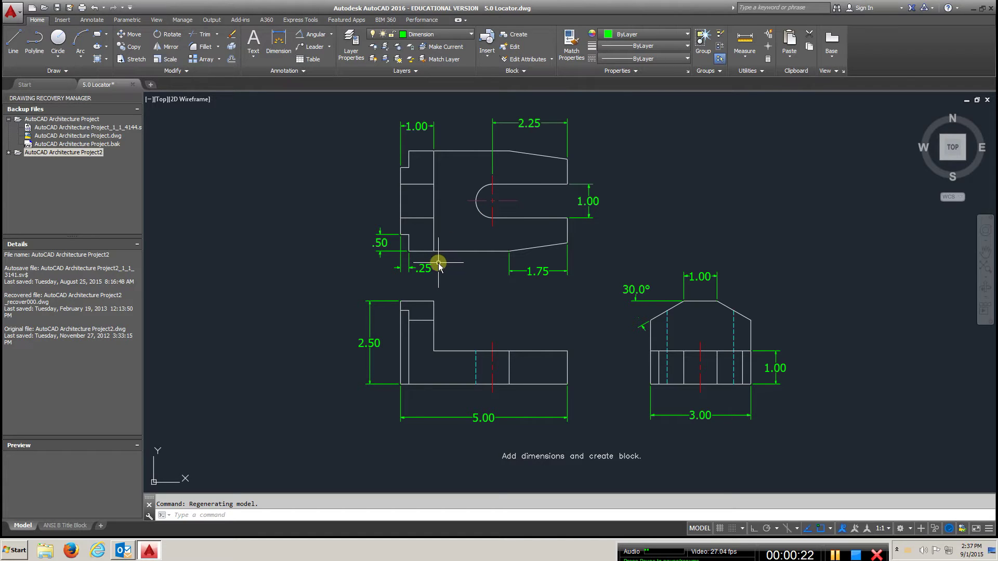
scroll(438, 265, down, 2)
scroll(438, 265, down, 2)
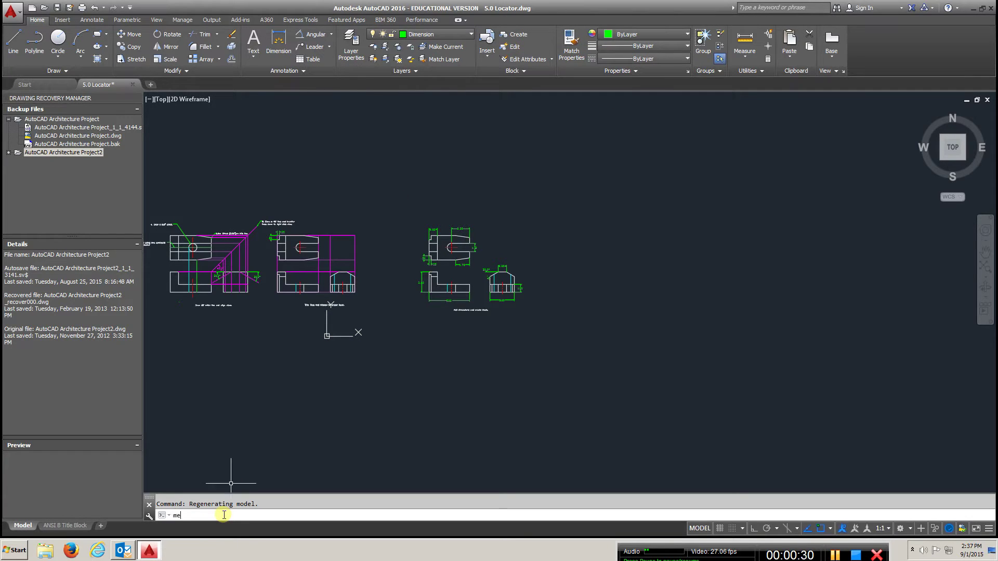
Turn on the classic menu bar by setting the MENUBAR variable to 1.
text(ubar)
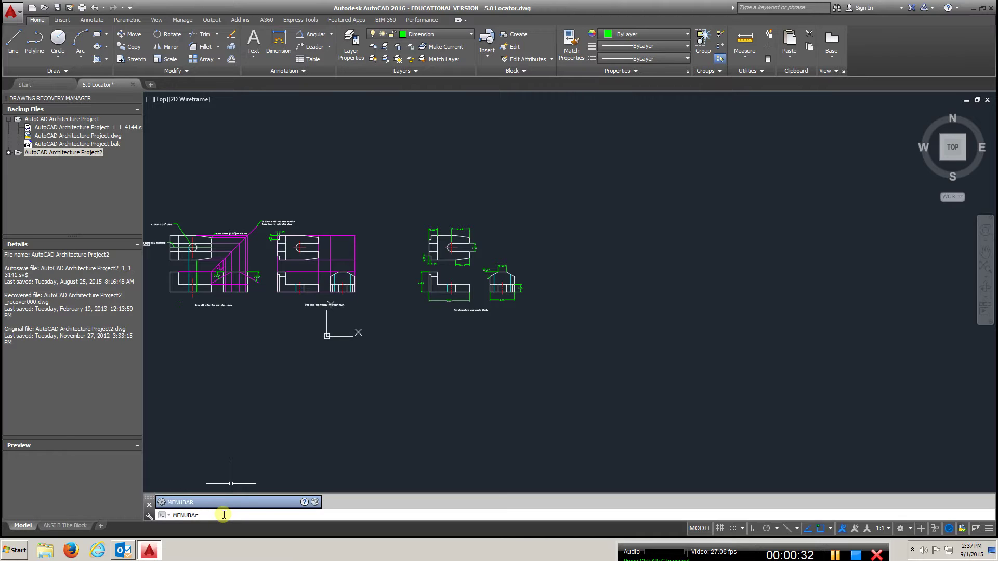
key(Return)
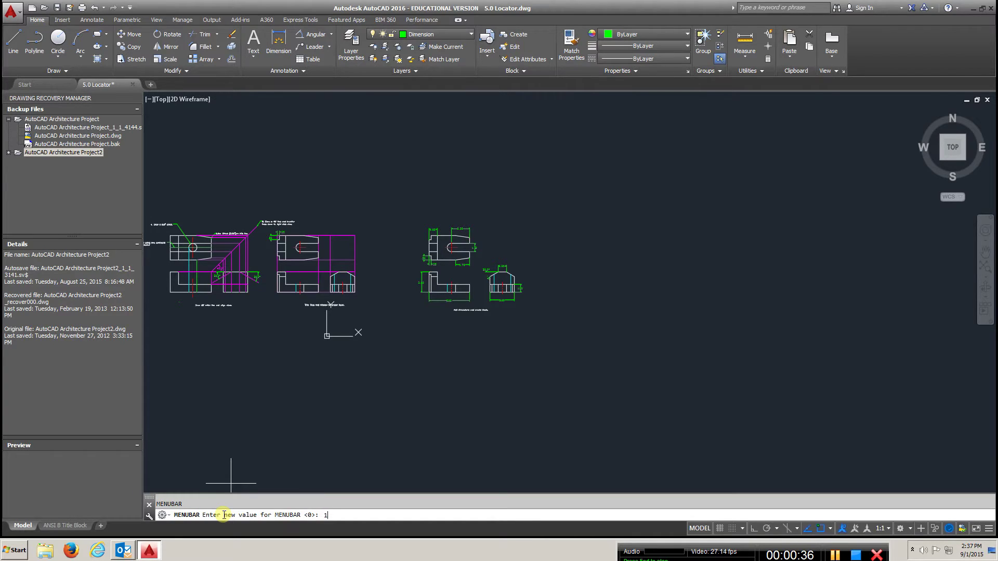
text(1)
key(Return)
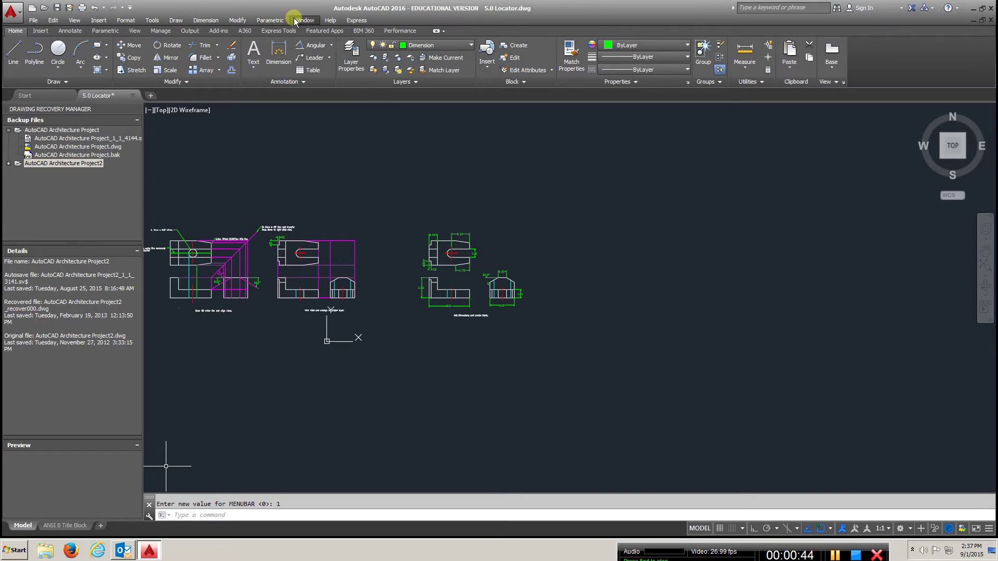
Examine the earlier drawing stages of the locator and the list of available layers.
middle_drag(395, 398, 789, 390)
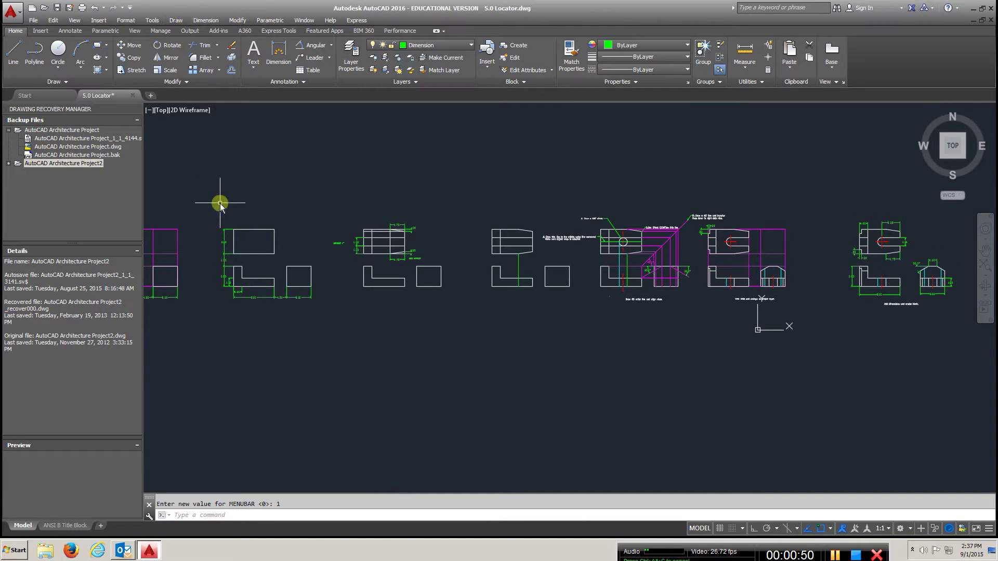
middle_drag(238, 189, 360, 204)
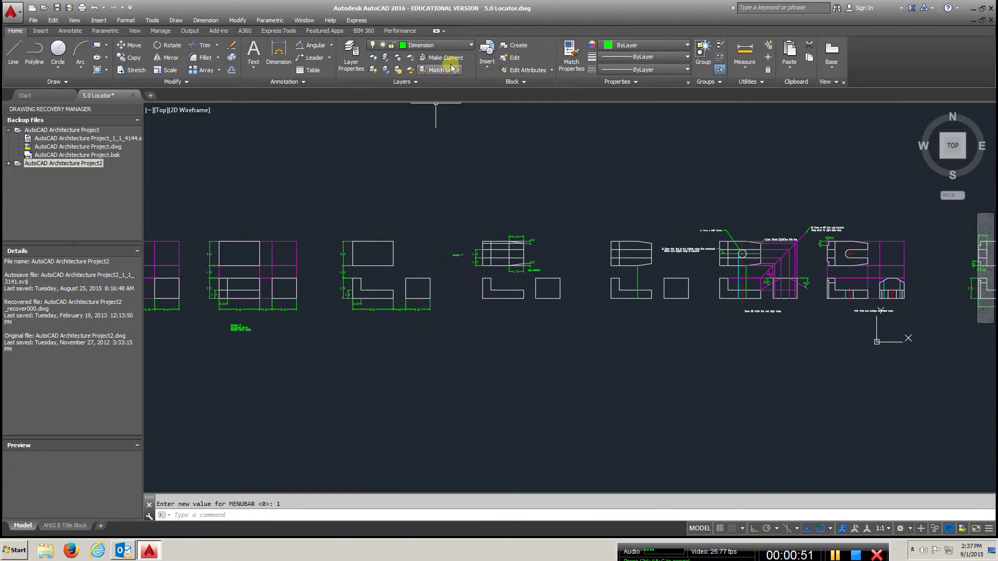
click(472, 47)
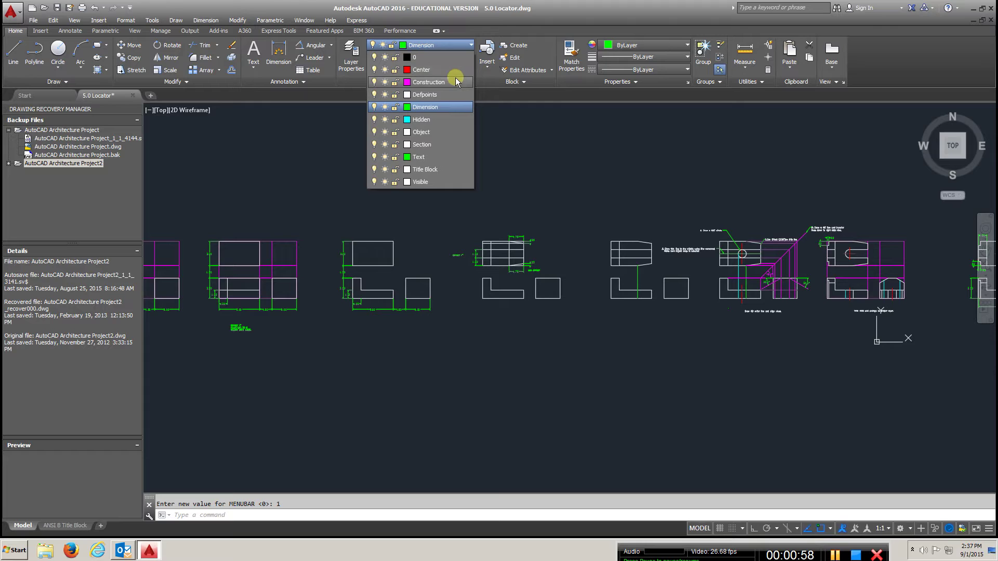
click(514, 135)
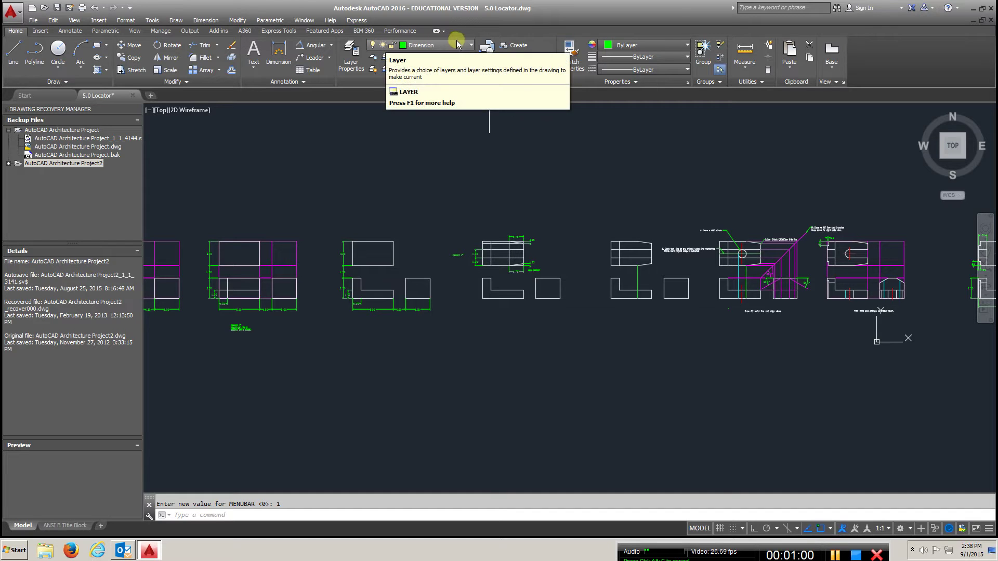
click(473, 46)
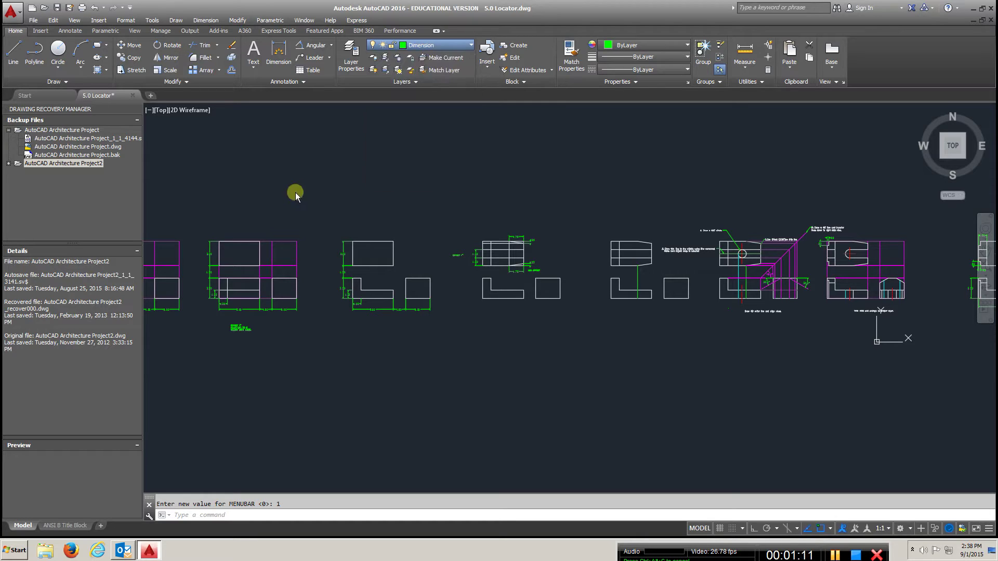
Review the layers' colors, linetypes and layer commands in a widened Layer Properties Manager, then close it.
click(355, 65)
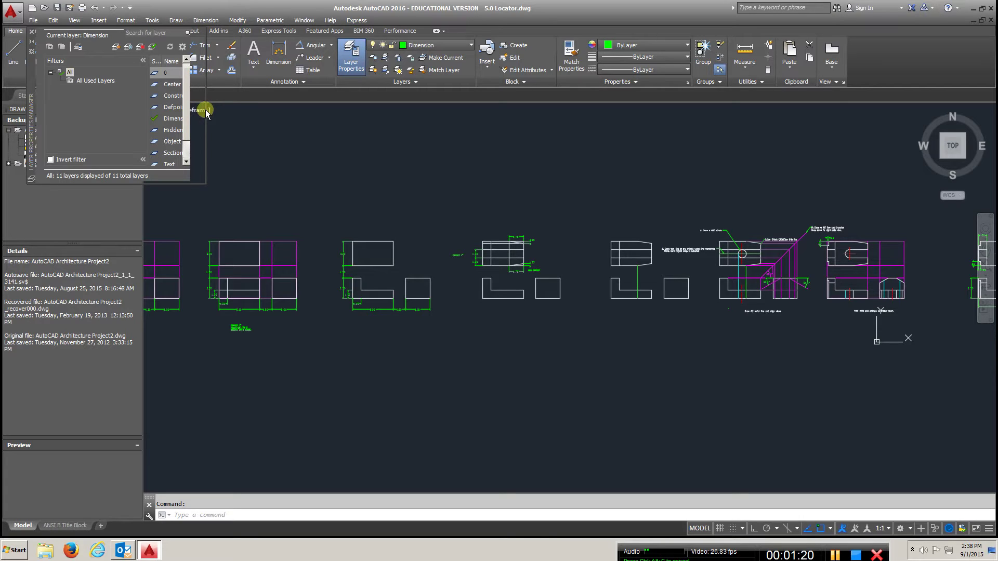
drag(206, 112, 419, 144)
right_click(341, 112)
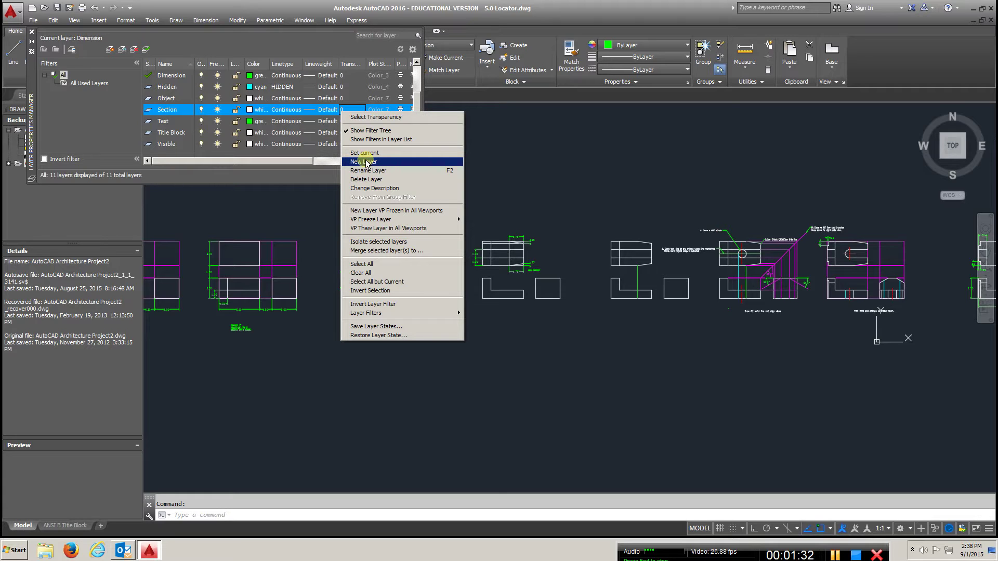
click(485, 145)
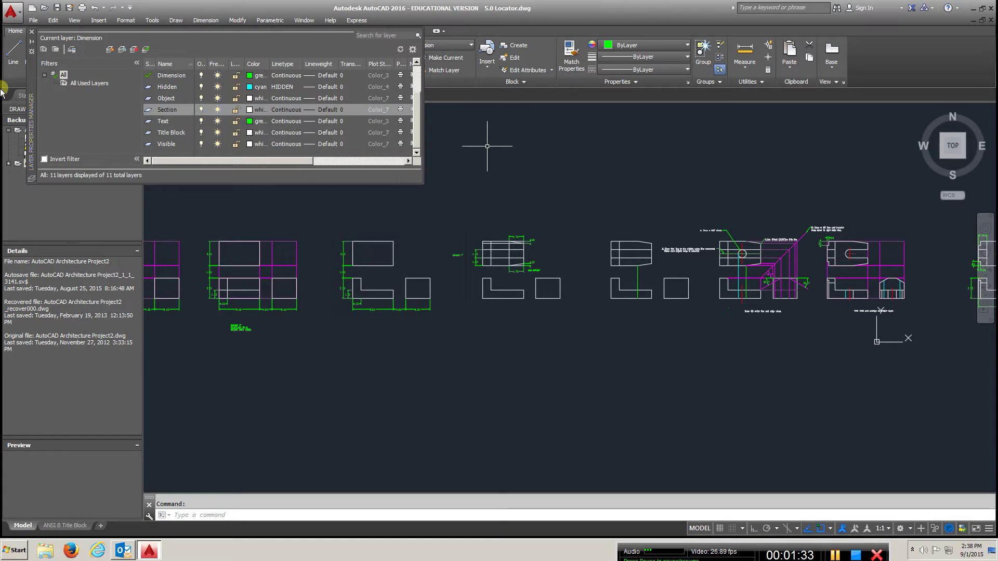
click(33, 34)
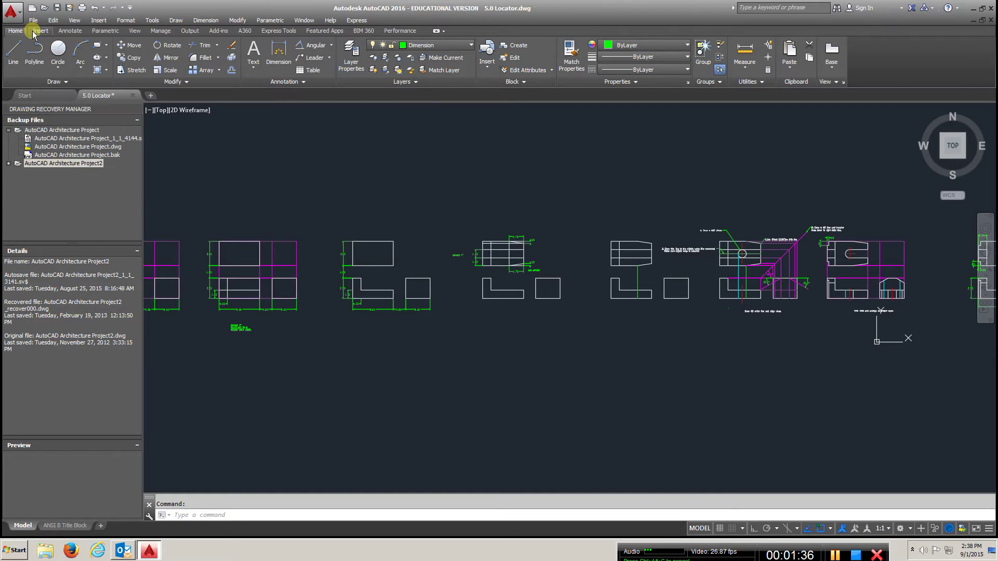
Make Construction the current layer while viewing the first stage's dimensioned construction grid.
mouse_move(410, 203)
middle_down()
mouse_move(577, 194)
mouse_move(691, 202)
mouse_move(672, 203)
middle_up()
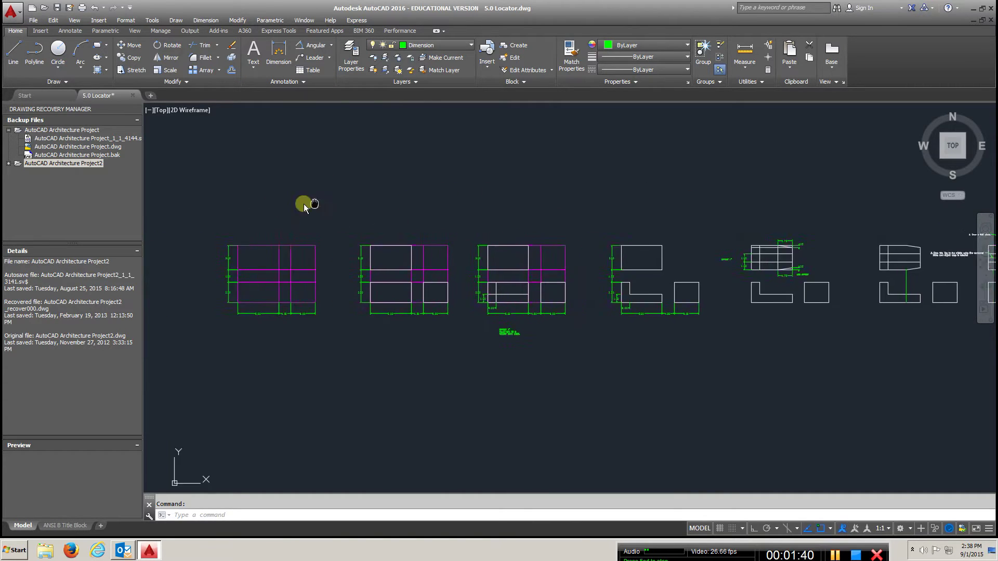
middle_drag(303, 203, 453, 207)
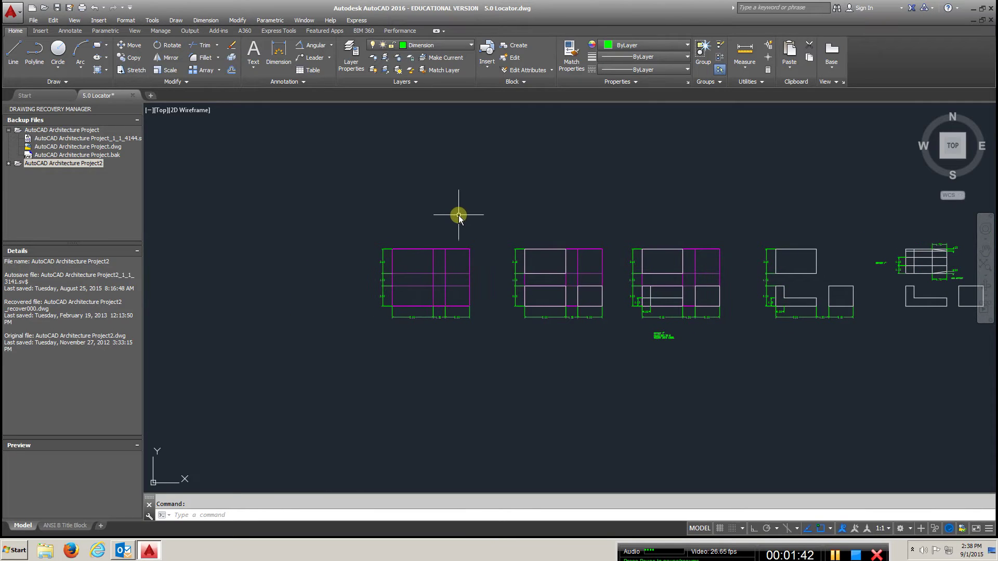
scroll(408, 278, up, 6)
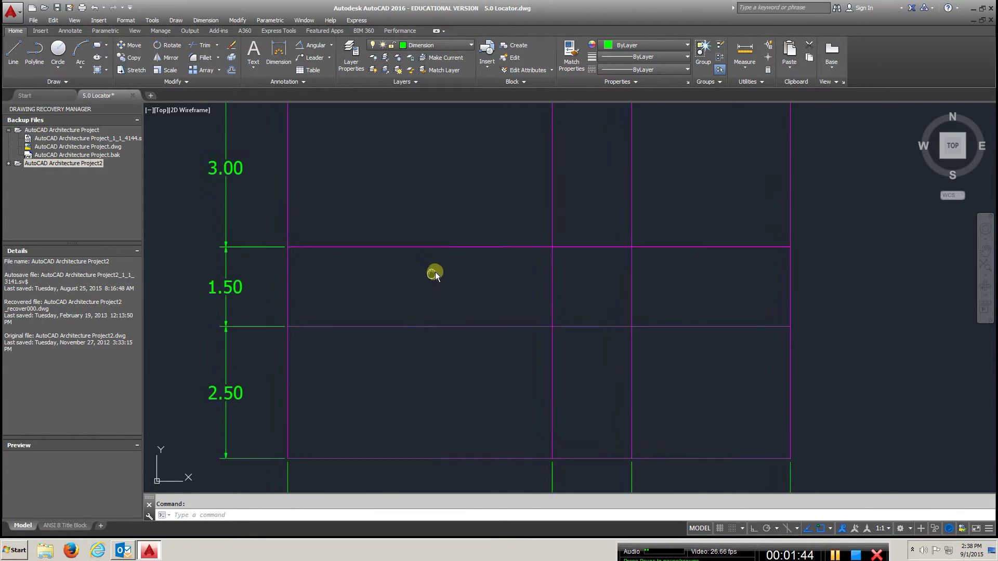
scroll(521, 234, down, 3)
middle_drag(531, 241, 546, 252)
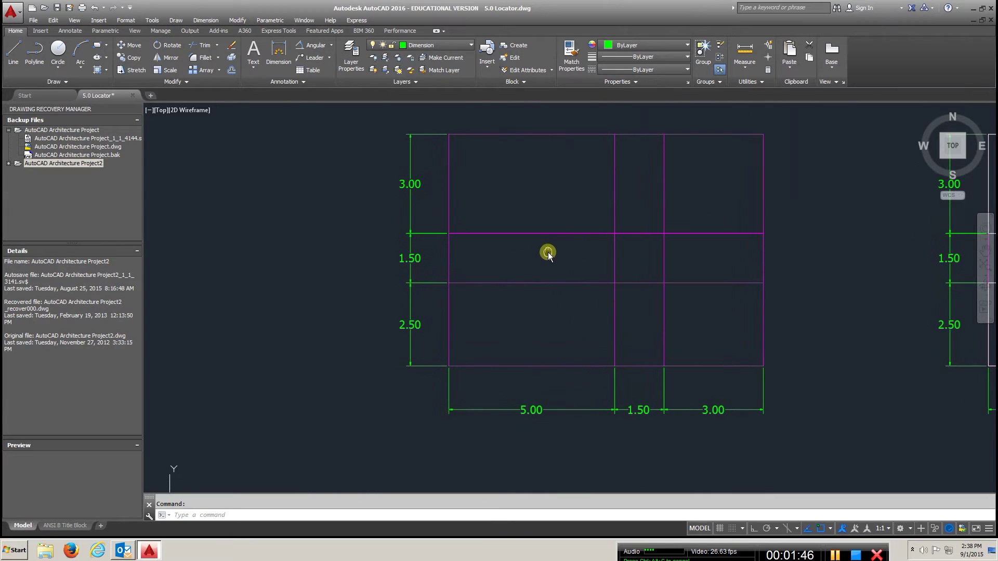
click(471, 45)
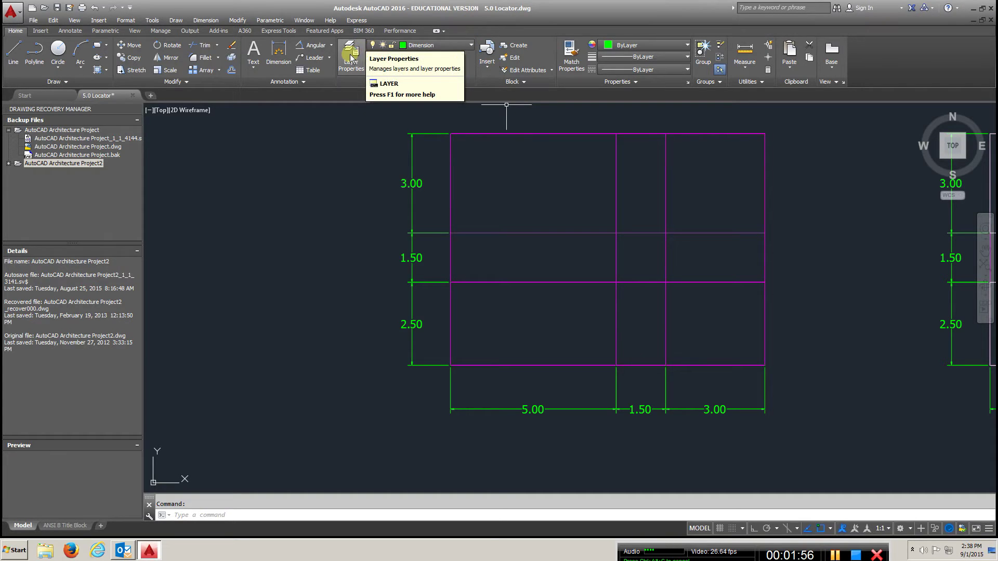
click(471, 46)
click(441, 83)
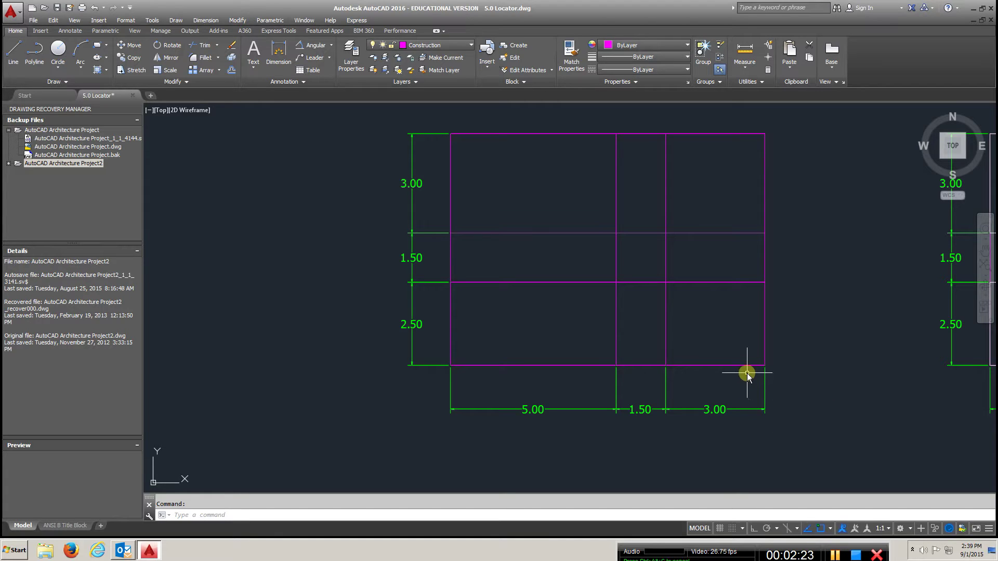
Make Object the current layer after comparing the construction grid with the second stage's view outlines.
scroll(747, 373, down, 1)
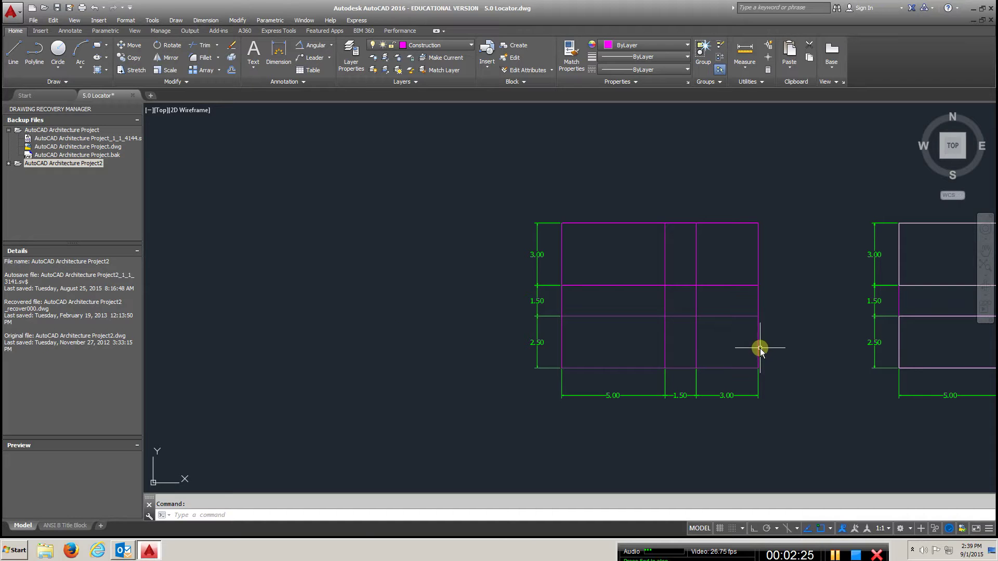
mouse_move(759, 348)
middle_down()
mouse_move(479, 341)
mouse_move(550, 338)
middle_up()
scroll(786, 326, up, 2)
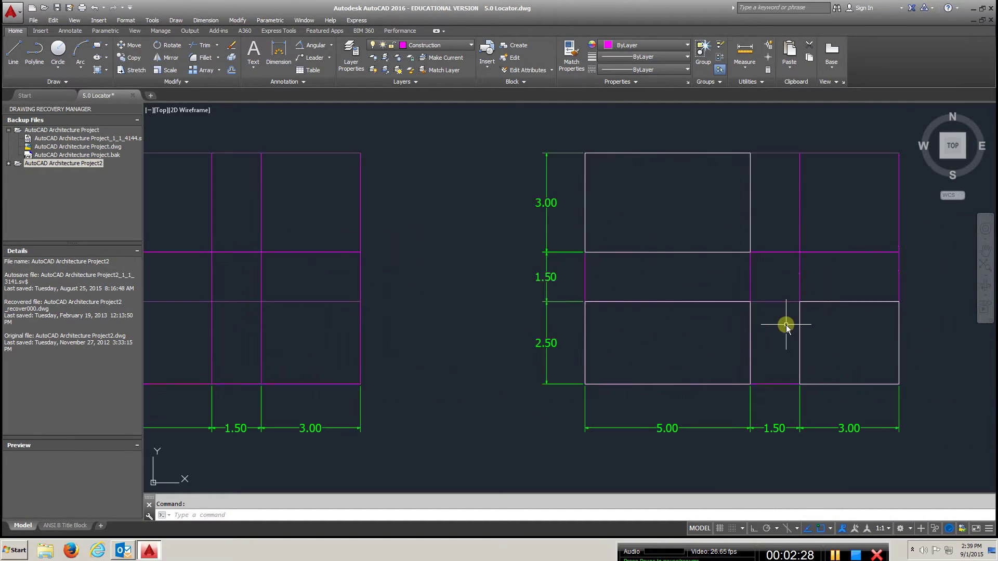
middle_drag(697, 325, 972, 302)
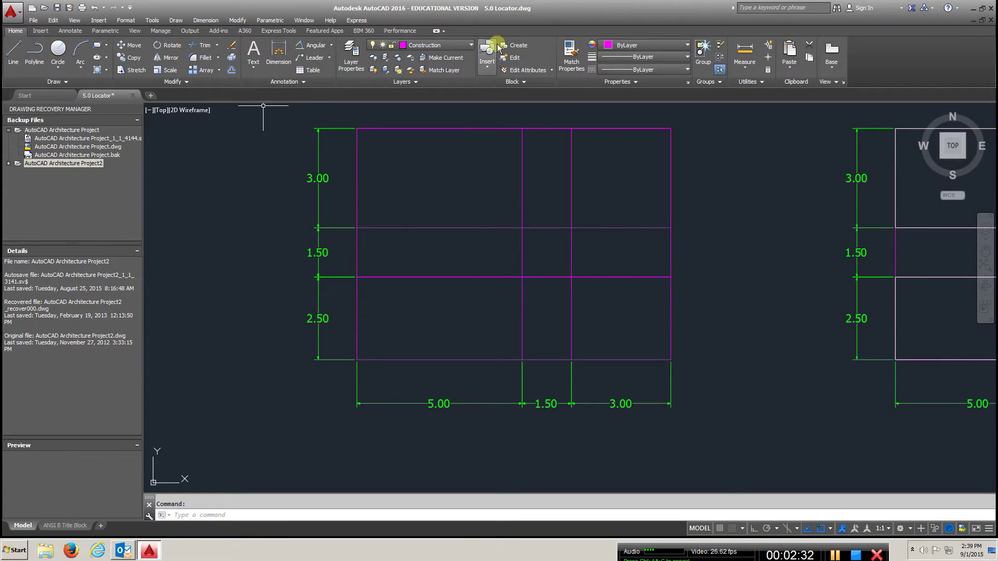
click(471, 46)
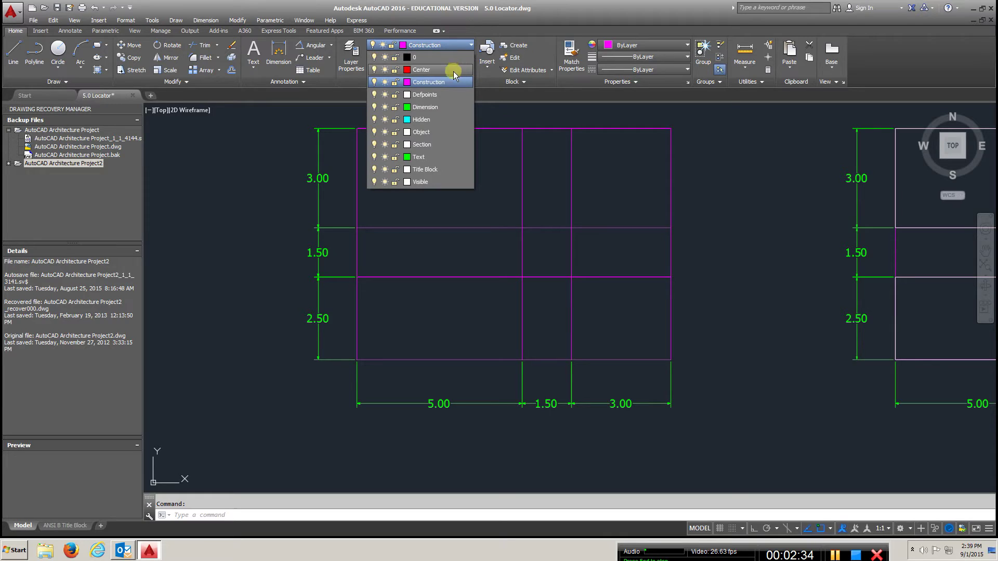
click(440, 132)
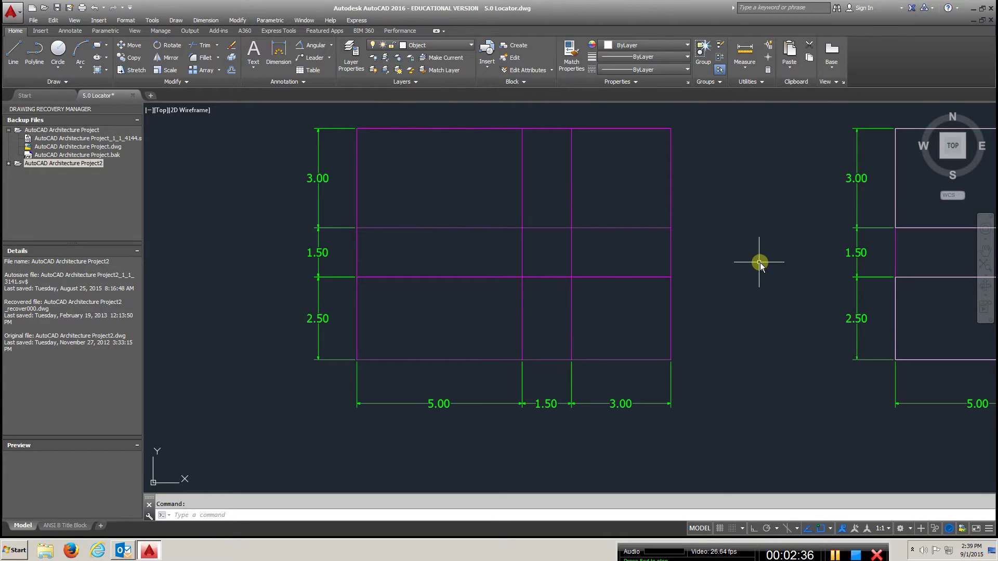
mouse_move(759, 263)
middle_down()
mouse_move(546, 265)
mouse_move(550, 248)
middle_up()
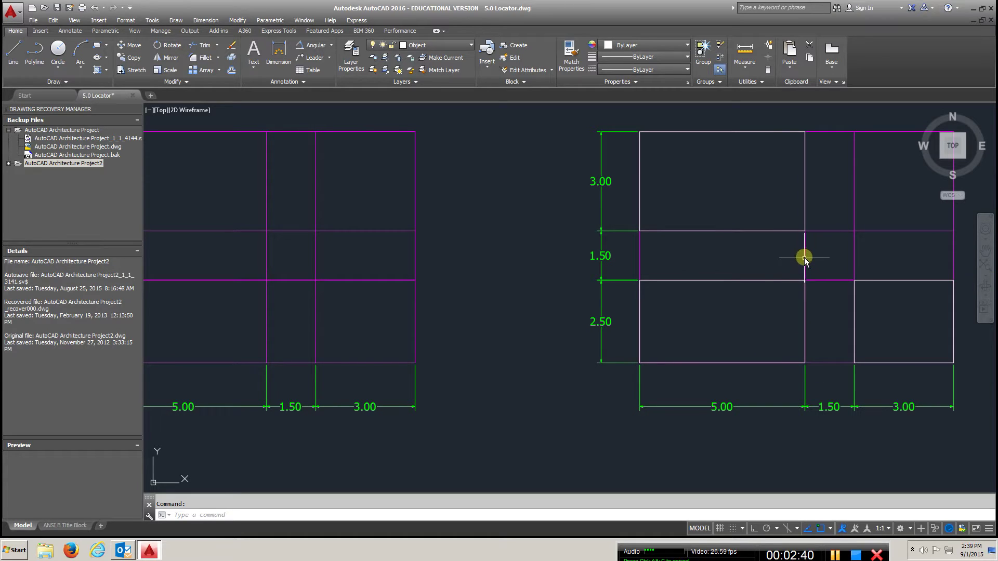
click(97, 45)
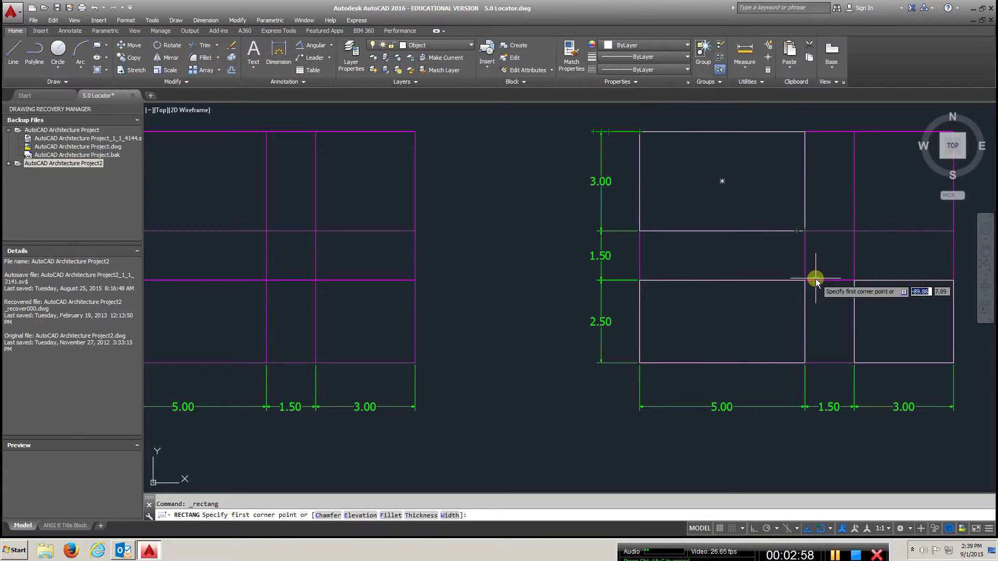
key(Escape)
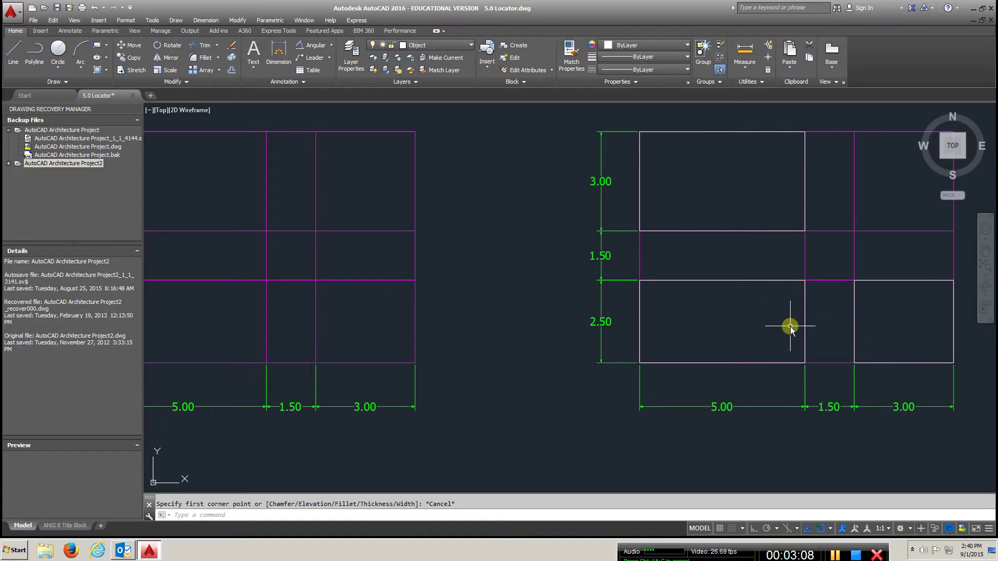
Compare the remaining construction stages with the finished dimensioned drawing of the locator.
middle_drag(814, 250, 364, 297)
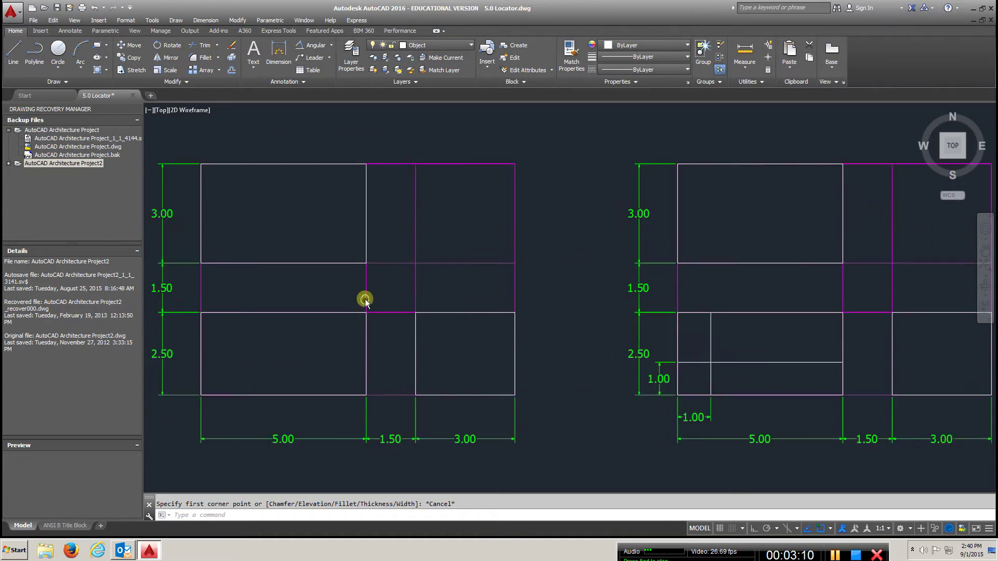
scroll(601, 290, down, 3)
mouse_move(601, 290)
middle_down()
mouse_move(742, 314)
mouse_move(724, 345)
mouse_move(379, 257)
middle_up()
scroll(457, 229, up, 4)
scroll(498, 253, up, 6)
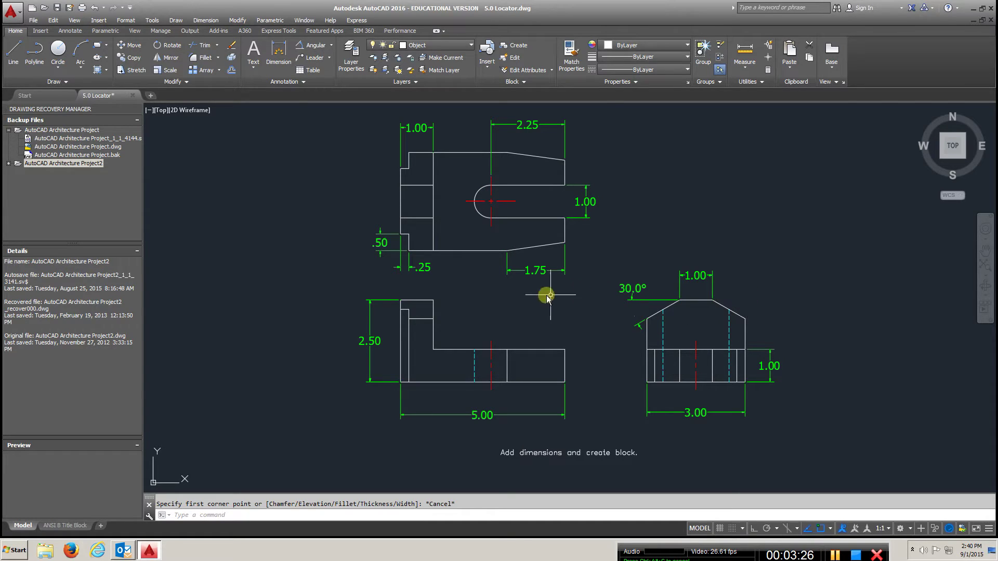
click(13, 52)
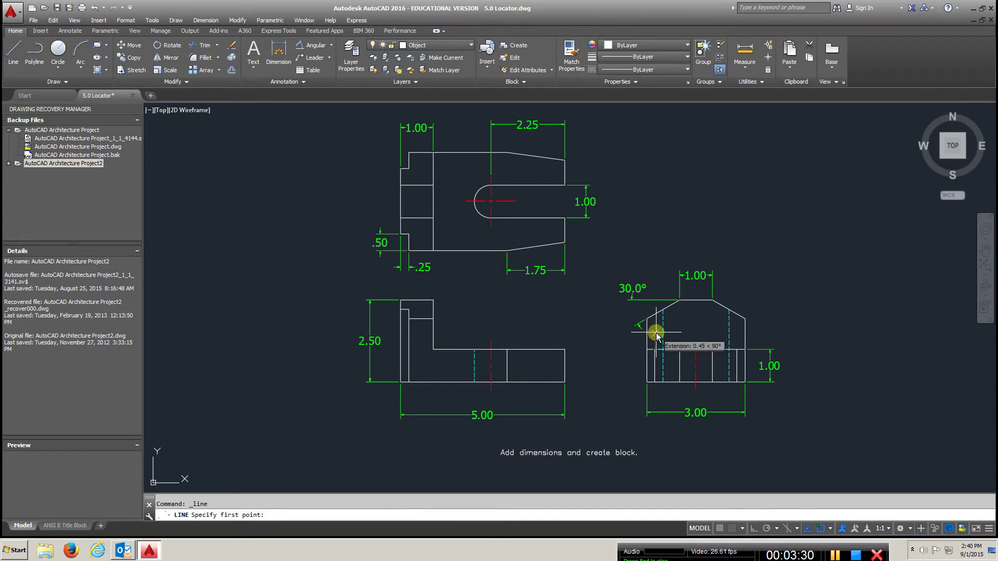
click(648, 318)
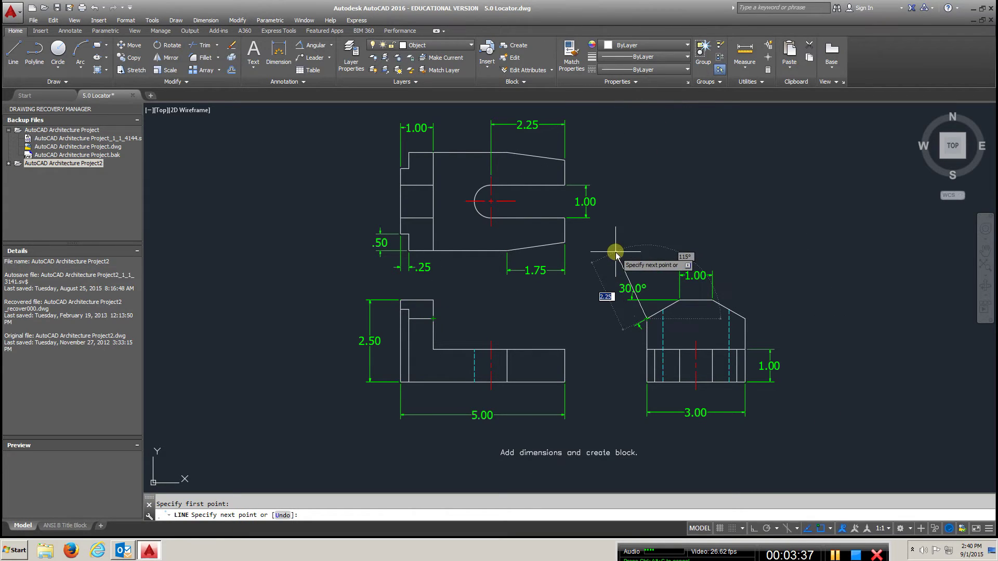
key(Escape)
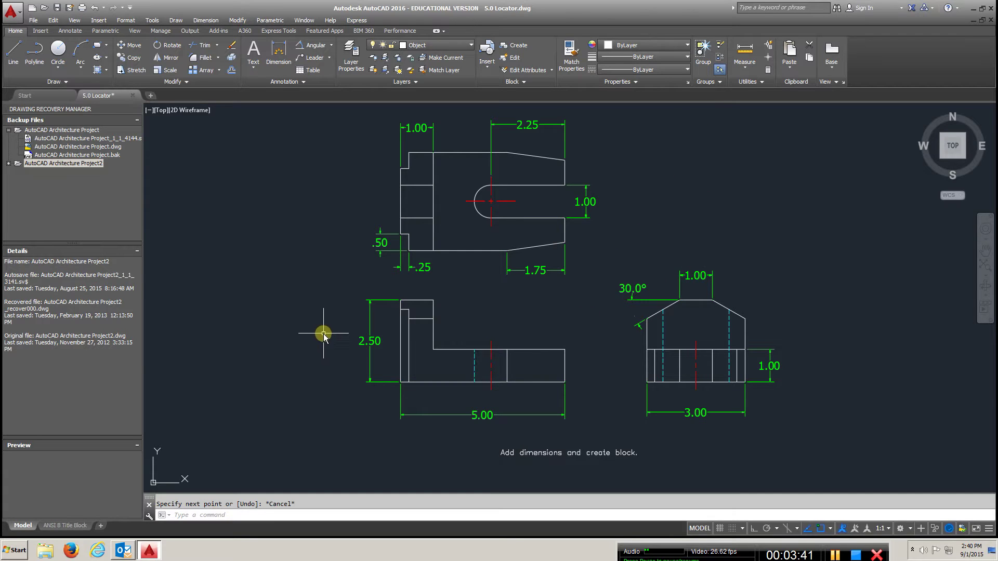
scroll(323, 330, down, 5)
middle_drag(323, 330, 993, 320)
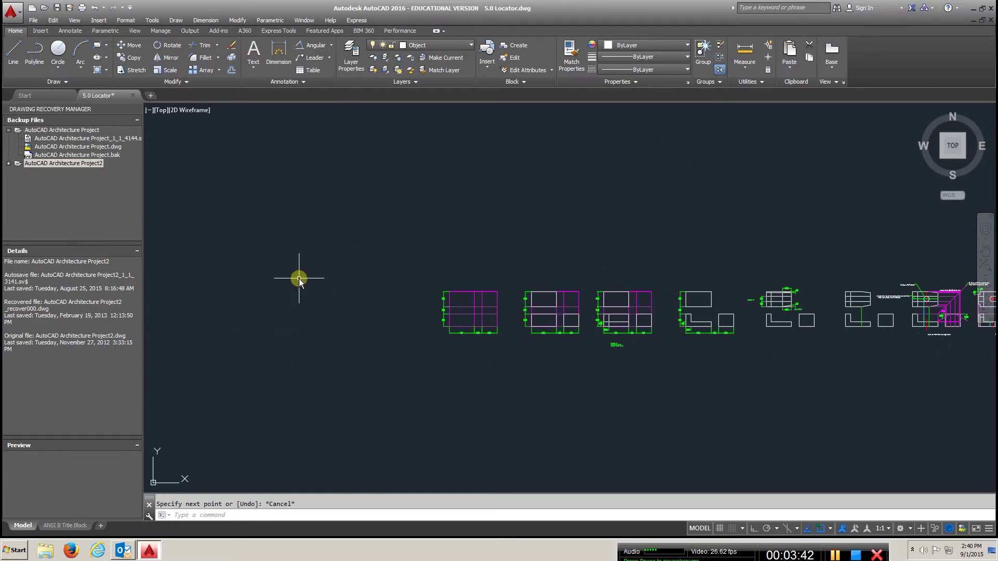
Examine the second stage's three view outlines and their spacing, and compare them with the first stage's construction grid.
scroll(603, 314, up, 3)
scroll(434, 308, up, 2)
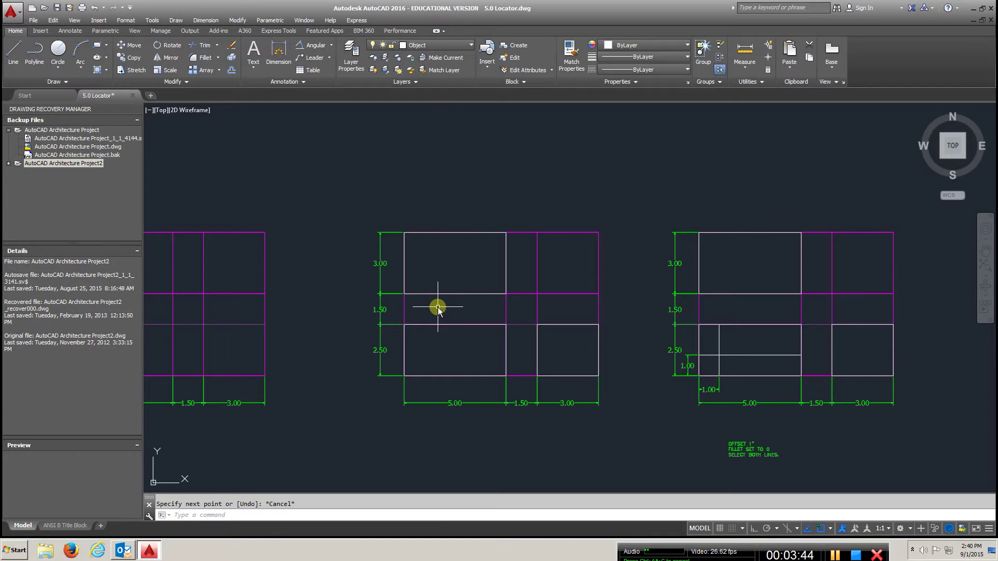
scroll(438, 307, up, 2)
middle_drag(459, 307, 496, 307)
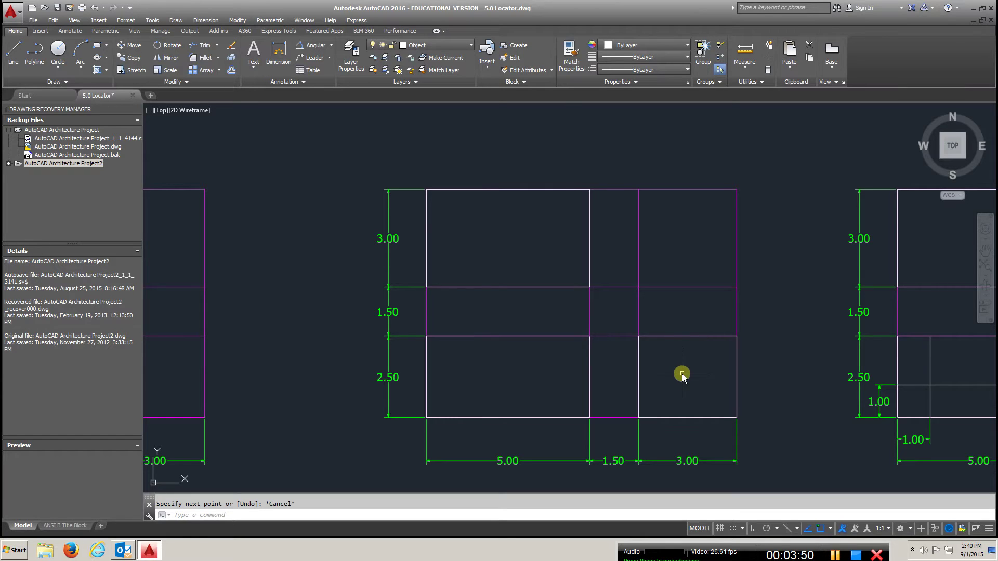
middle_drag(682, 374, 638, 364)
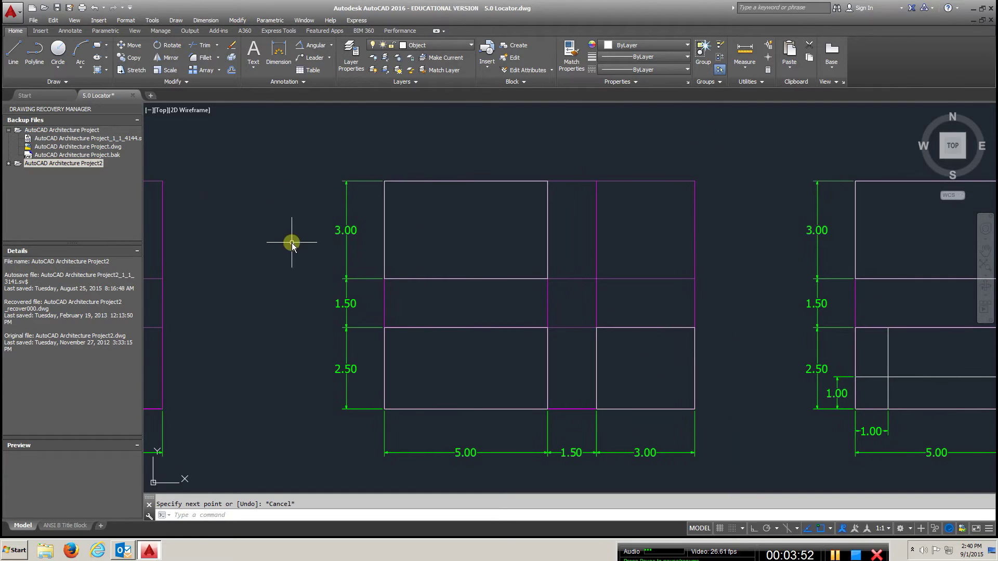
scroll(291, 243, down, 5)
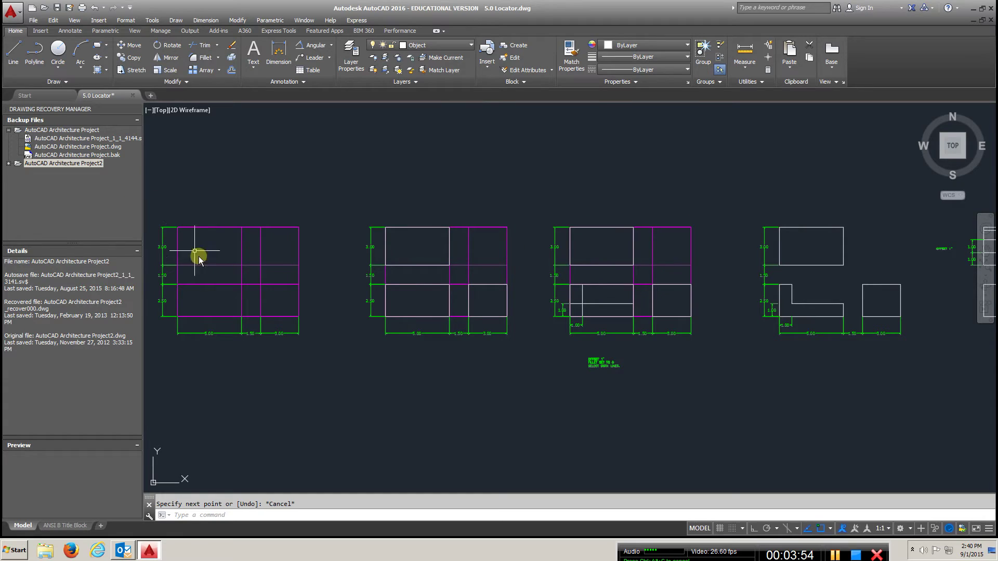
Turn on Ortho mode while trying to copy the first stage's dimensioned construction grid horizontally.
click(130, 58)
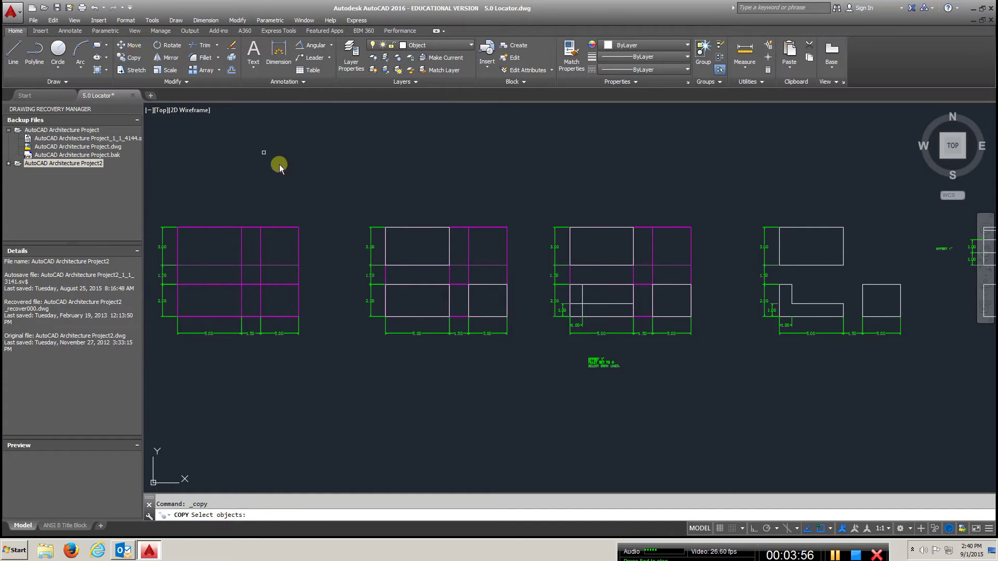
click(324, 195)
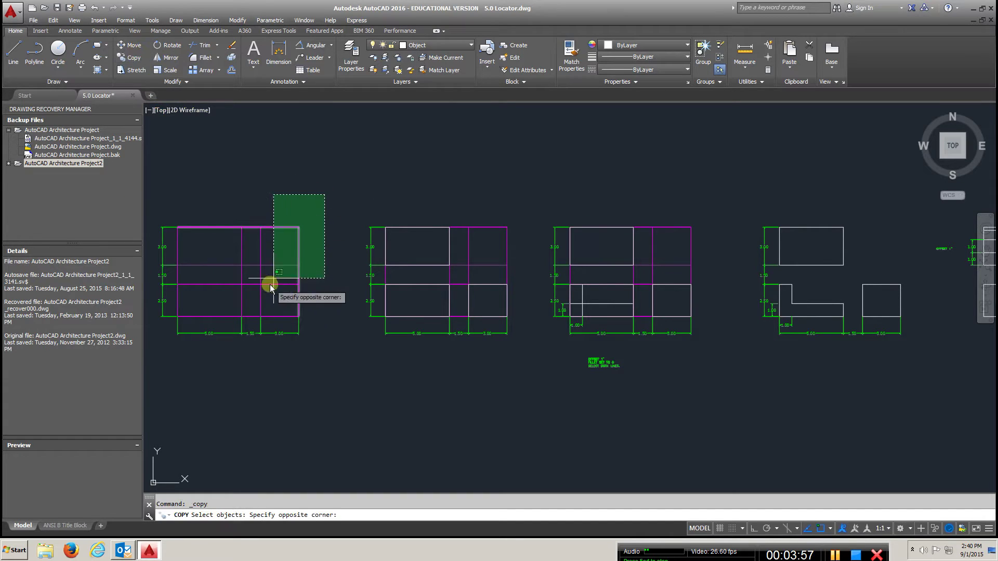
click(154, 360)
key(Return)
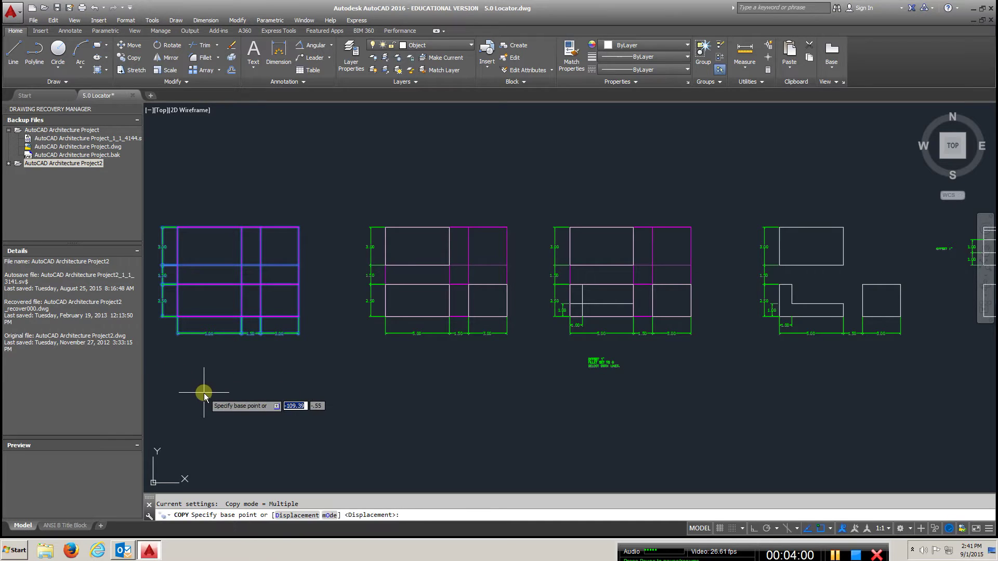
click(208, 389)
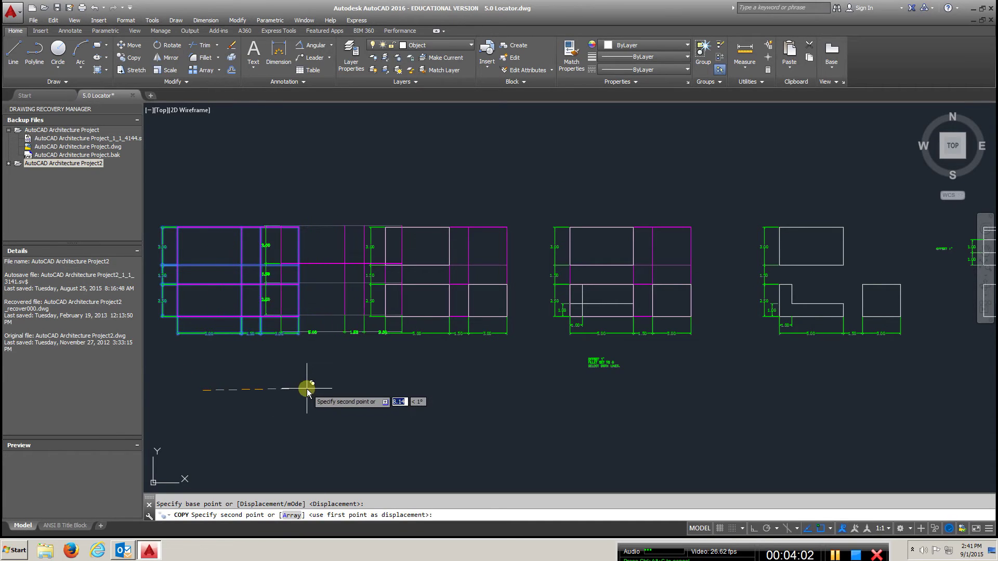
click(759, 529)
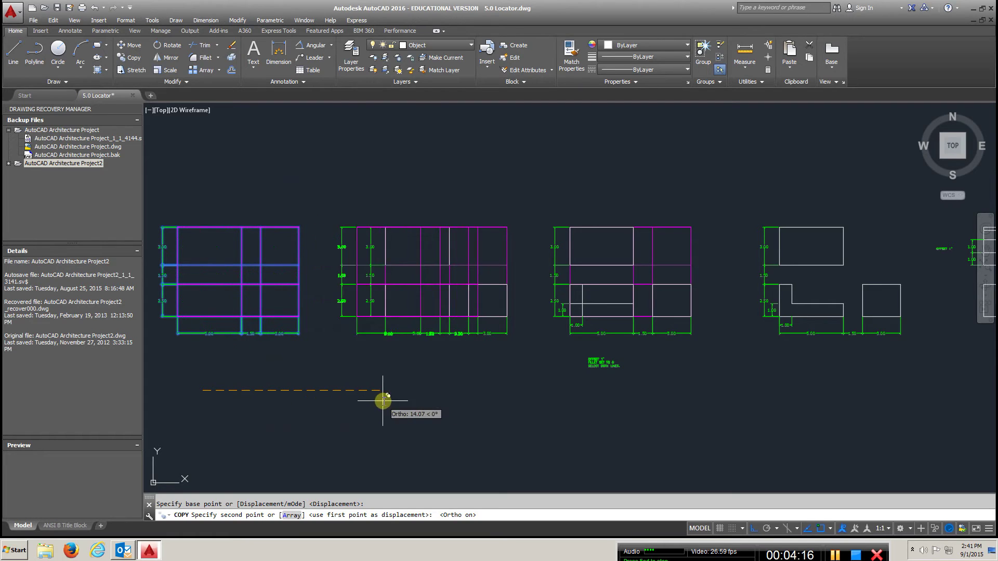
key(Escape)
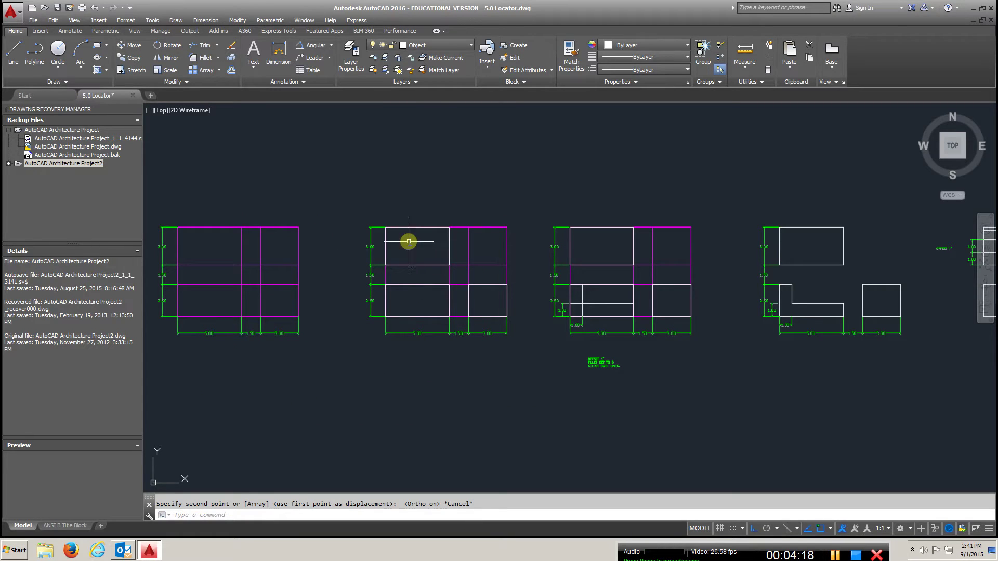
click(135, 58)
click(523, 207)
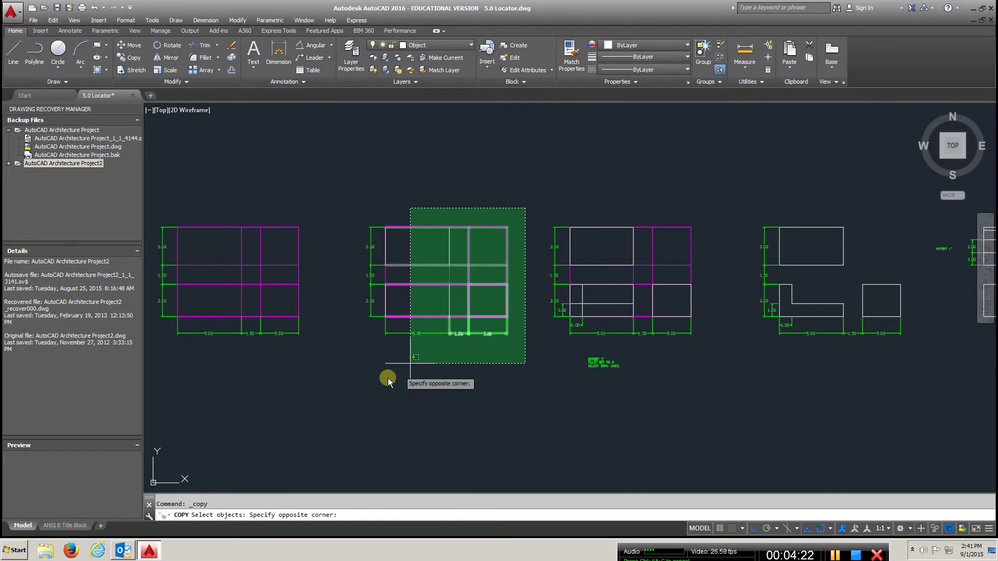
click(335, 373)
key(Return)
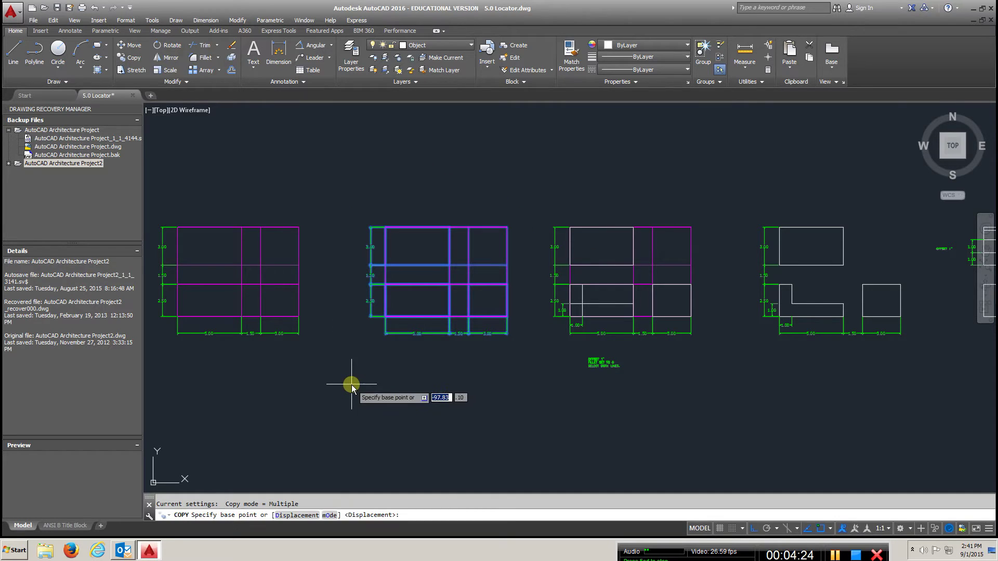
click(438, 362)
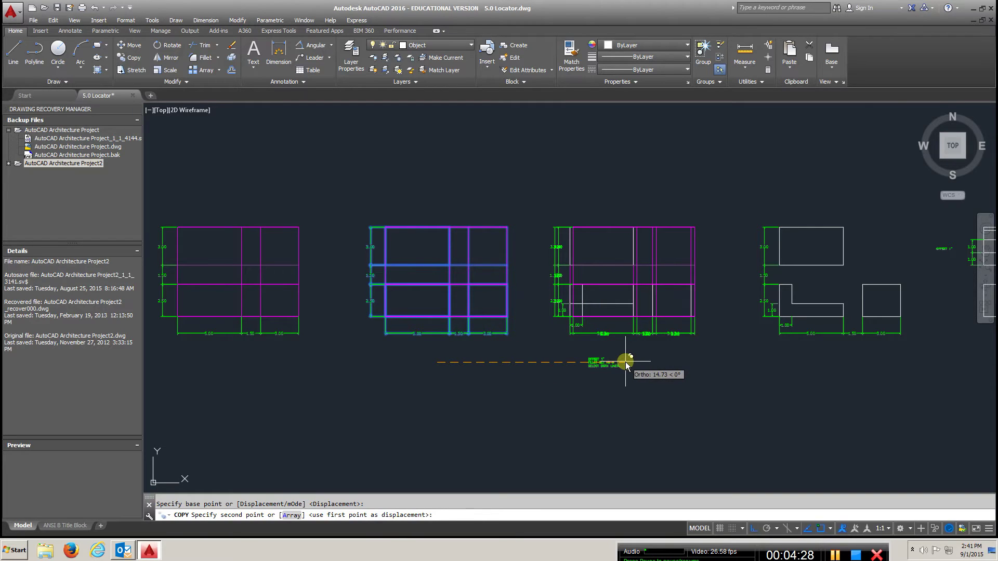
key(Escape)
Examine the third stage's 1-inch offset lines and fillet note, and compare them with the fourth stage's L-shaped front view.
middle_drag(516, 358, 373, 367)
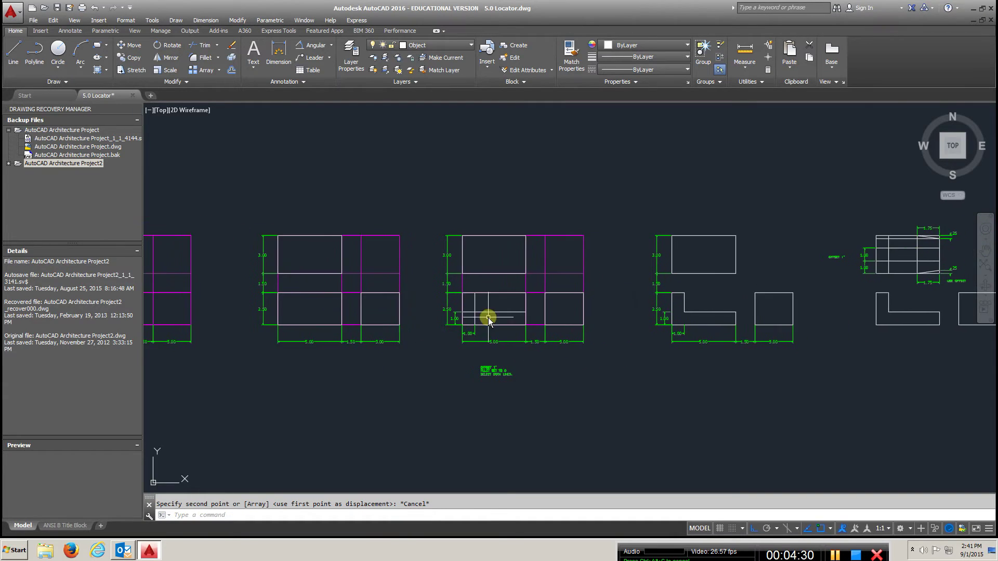
scroll(487, 315, up, 5)
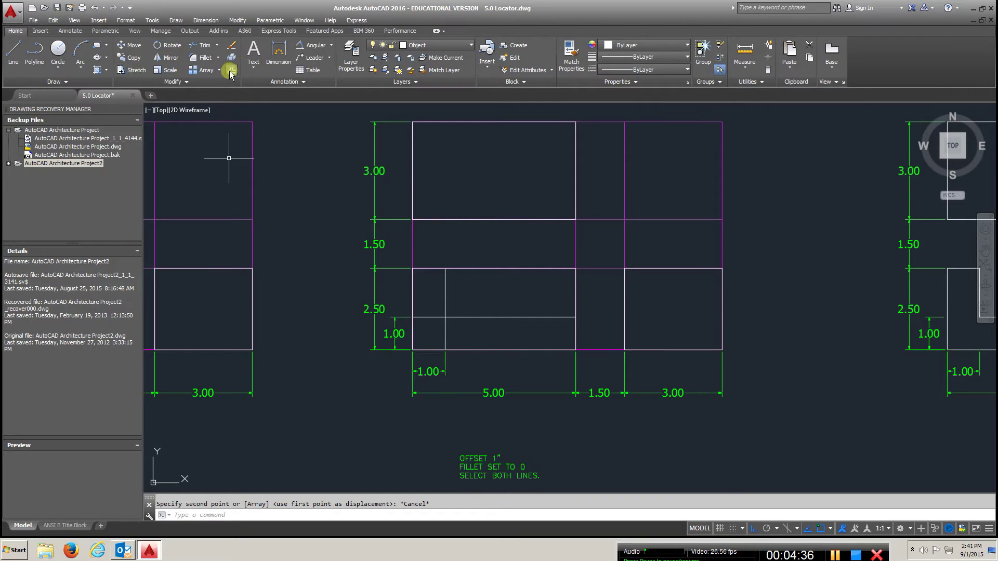
click(413, 295)
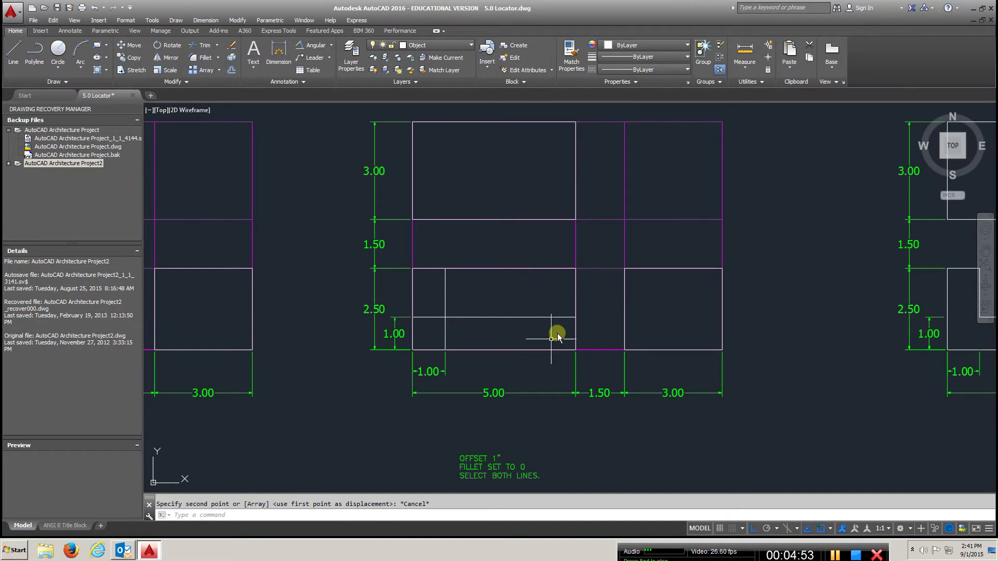
mouse_move(637, 310)
middle_down()
mouse_move(241, 312)
mouse_move(427, 314)
middle_up()
scroll(265, 312, down, 2)
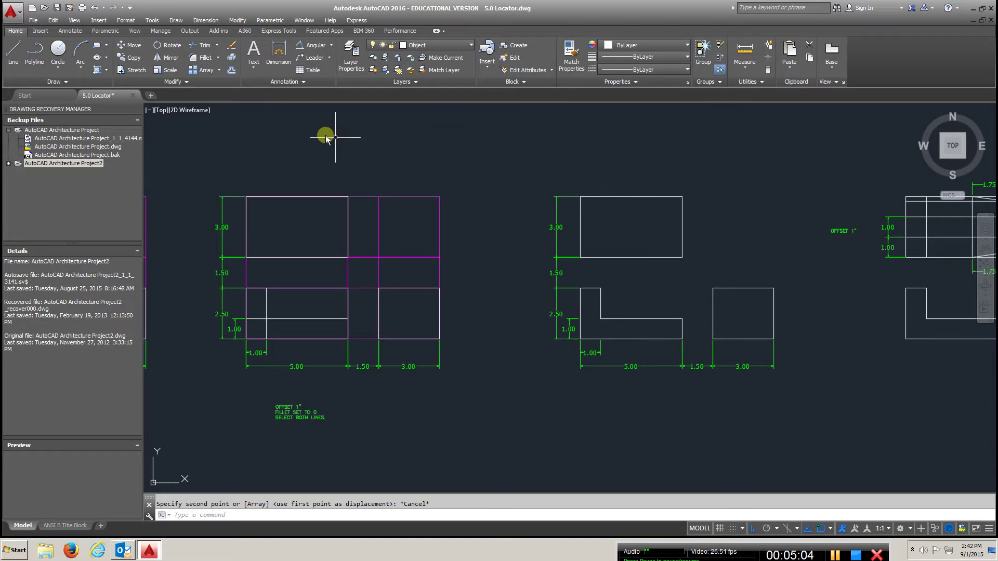
click(205, 48)
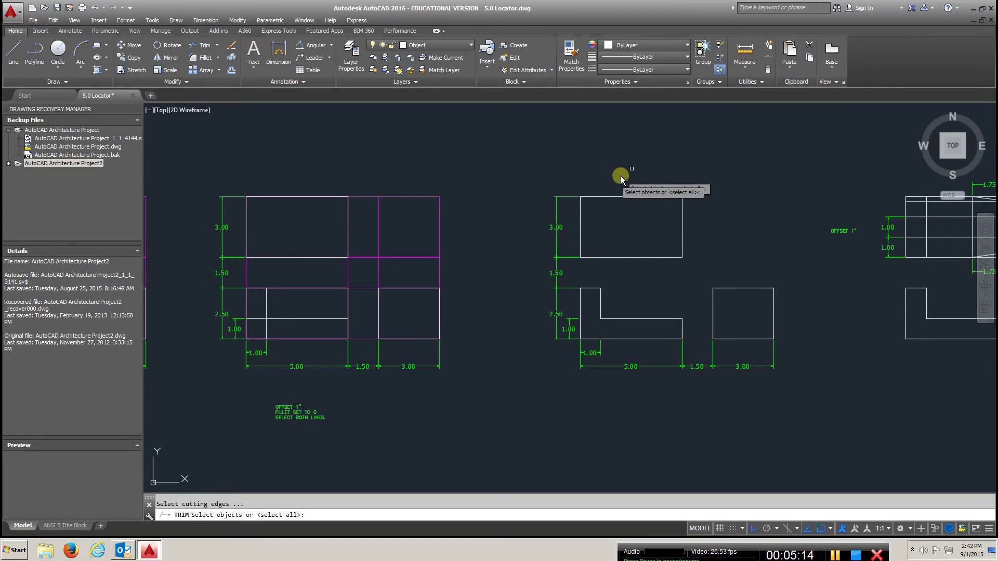
key(Escape)
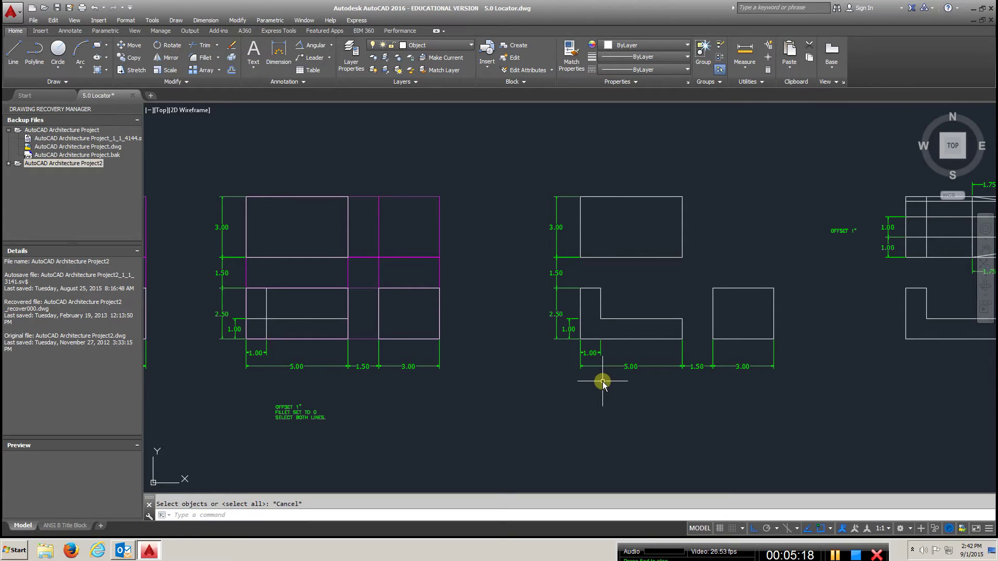
Examine the fifth stage's top view, including its 1-inch offsets and the dimensioned tapered corners.
middle_drag(665, 397, 613, 399)
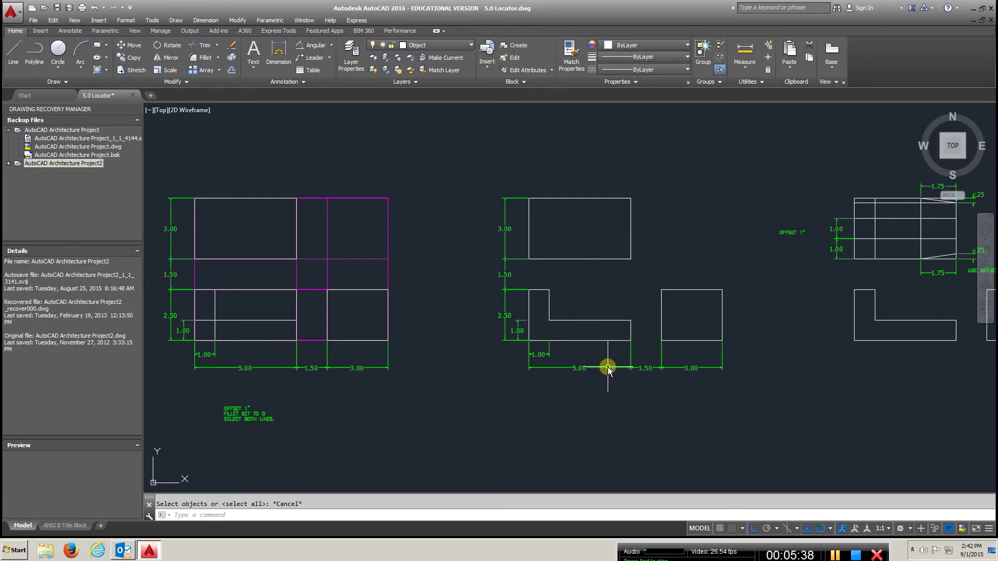
middle_drag(819, 334, 623, 346)
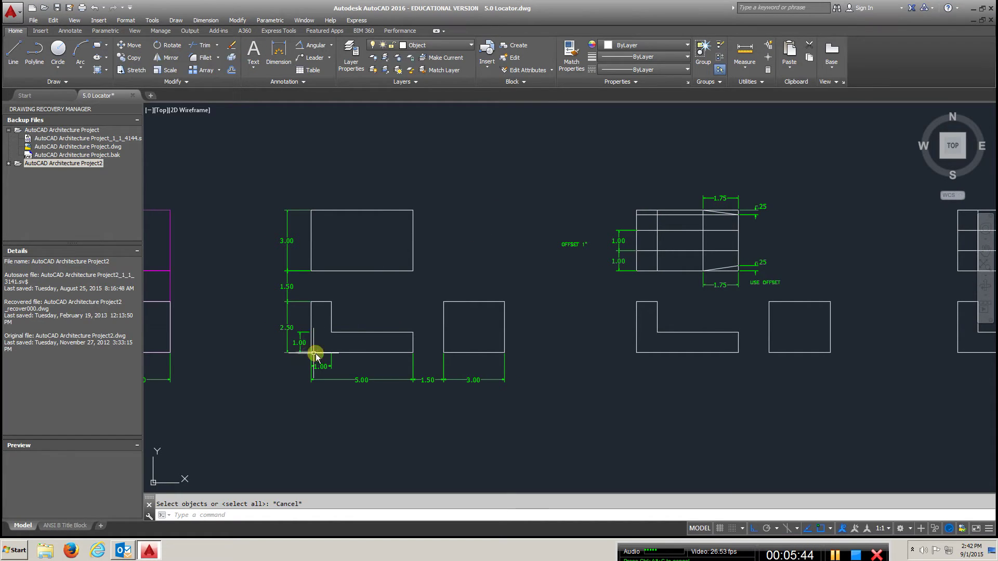
middle_drag(772, 350, 695, 383)
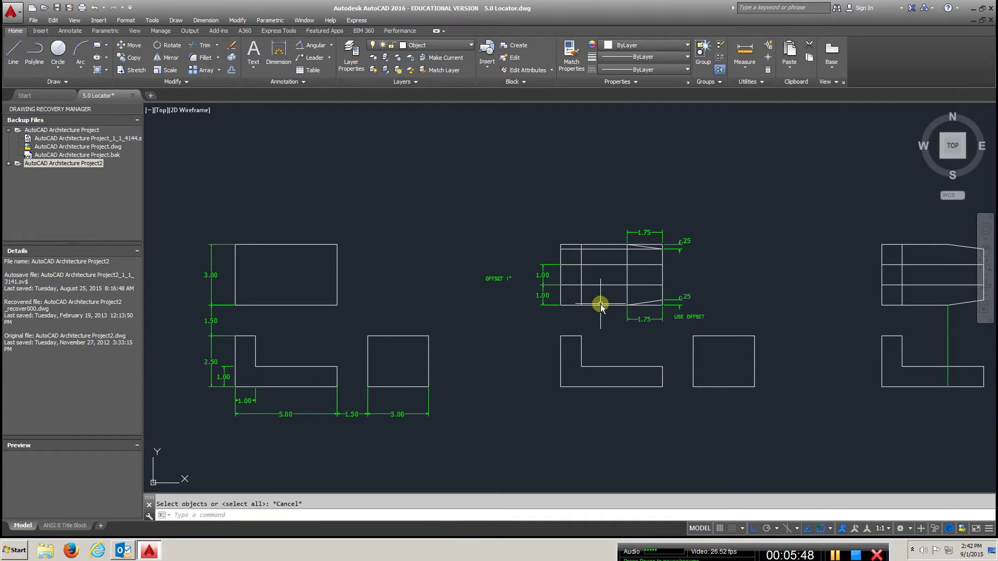
scroll(600, 308, up, 2)
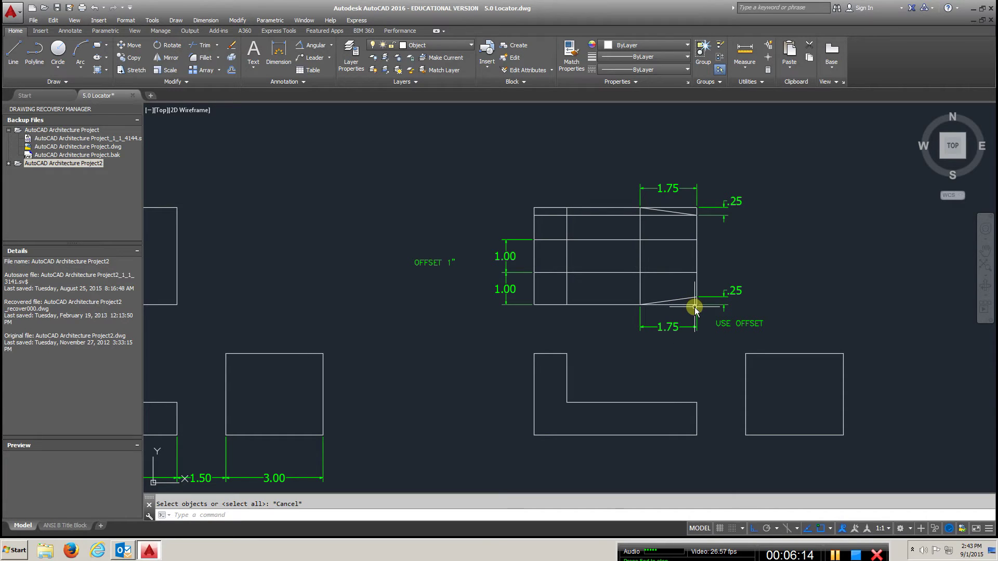
scroll(692, 294, up, 4)
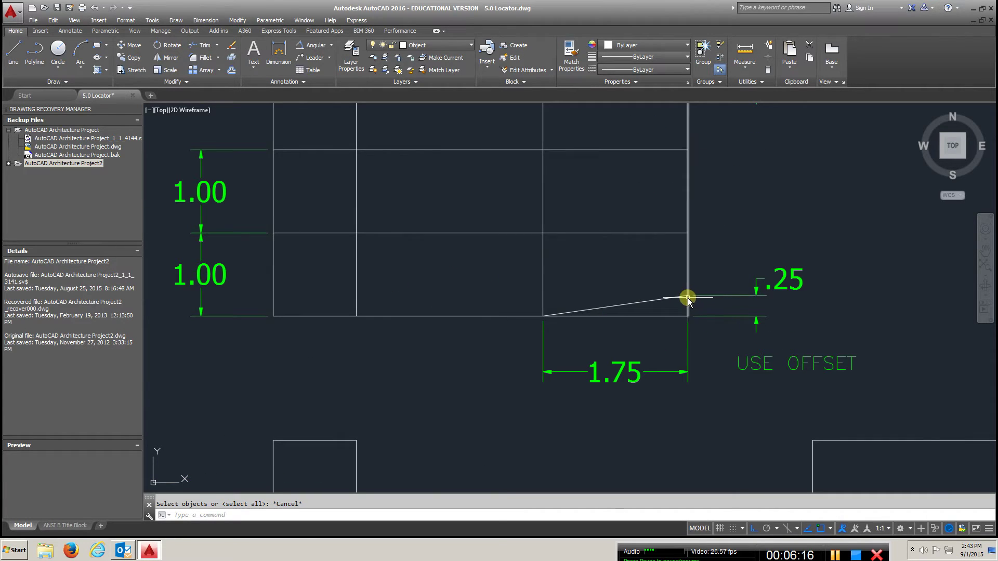
scroll(688, 295, down, 4)
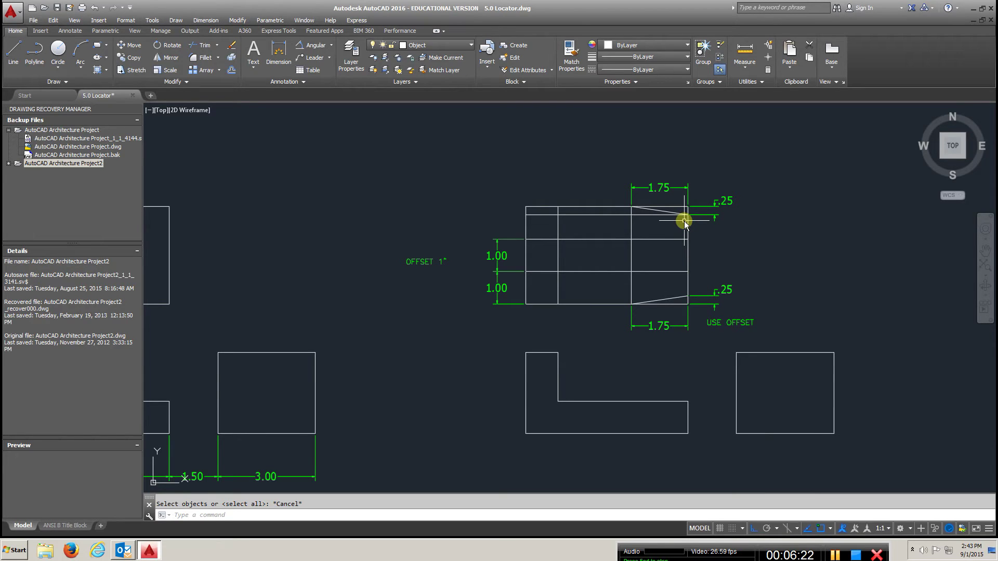
Offset the lower edge of the fifth stage's top view inward by .25.
click(231, 57)
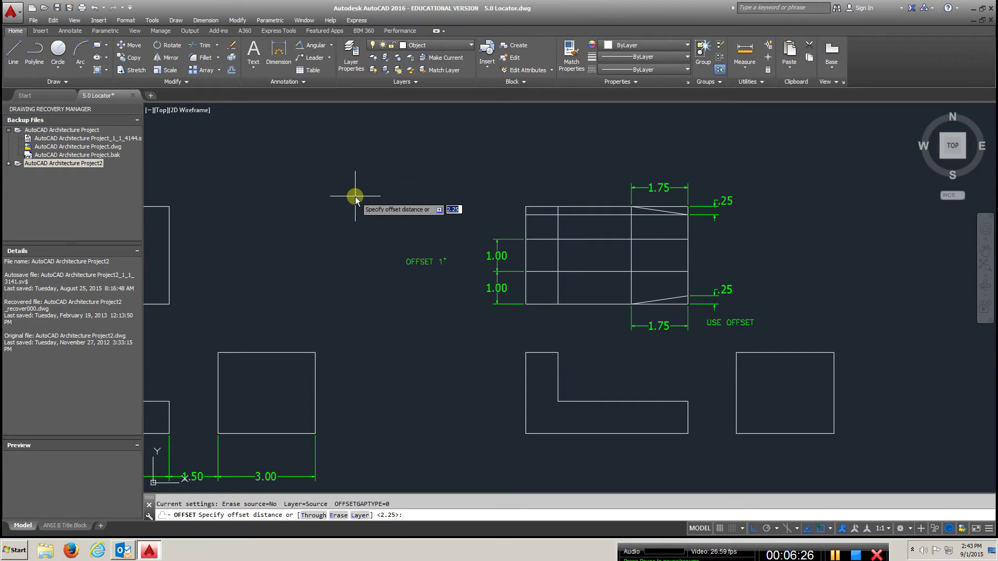
text(.25)
key(Return)
click(681, 304)
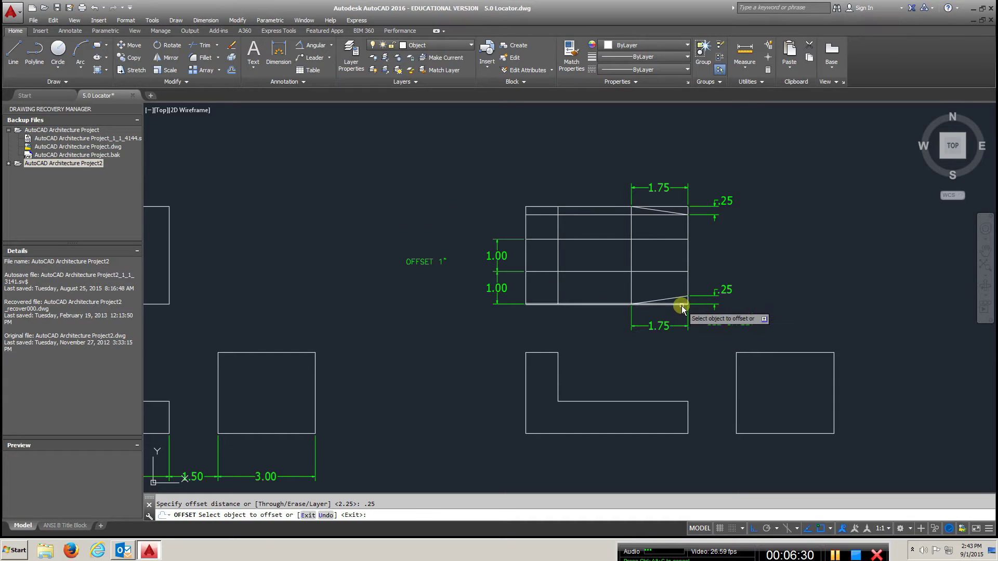
click(738, 250)
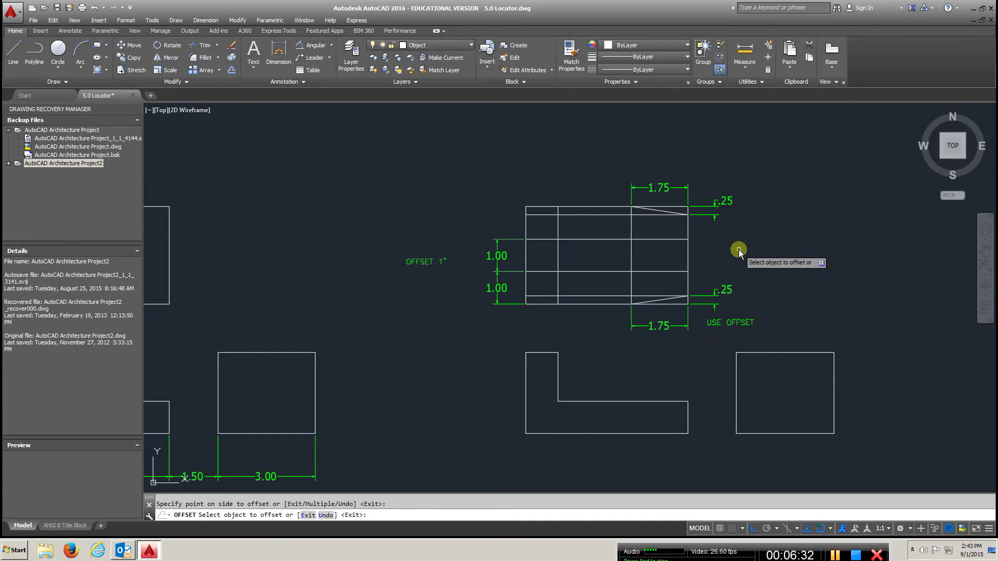
Inspect both tapered corners of the fifth stage's top view and compare them with the sixth stage's trimmed outline.
scroll(707, 290, up, 4)
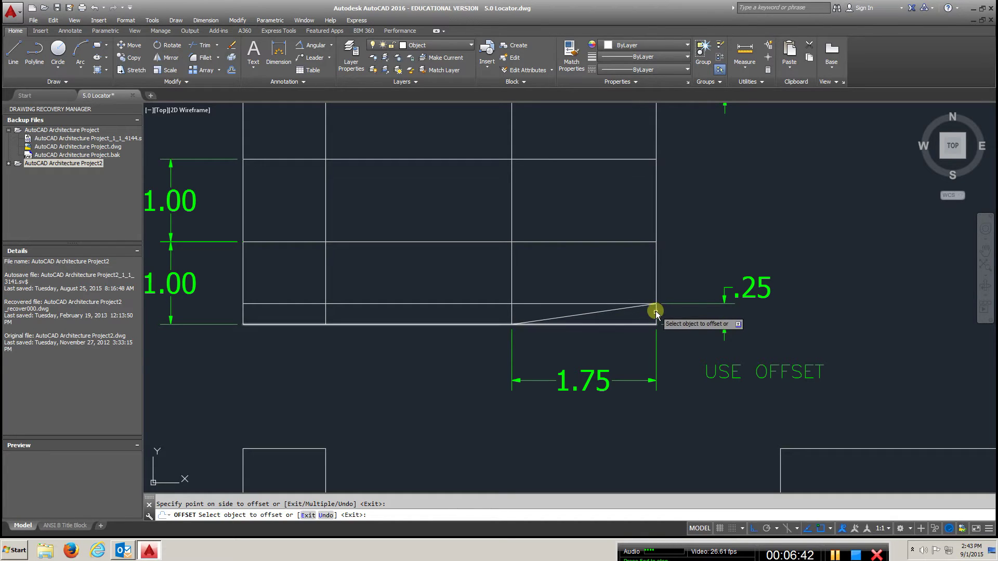
mouse_move(539, 323)
middle_down()
mouse_move(528, 296)
mouse_move(562, 314)
middle_up()
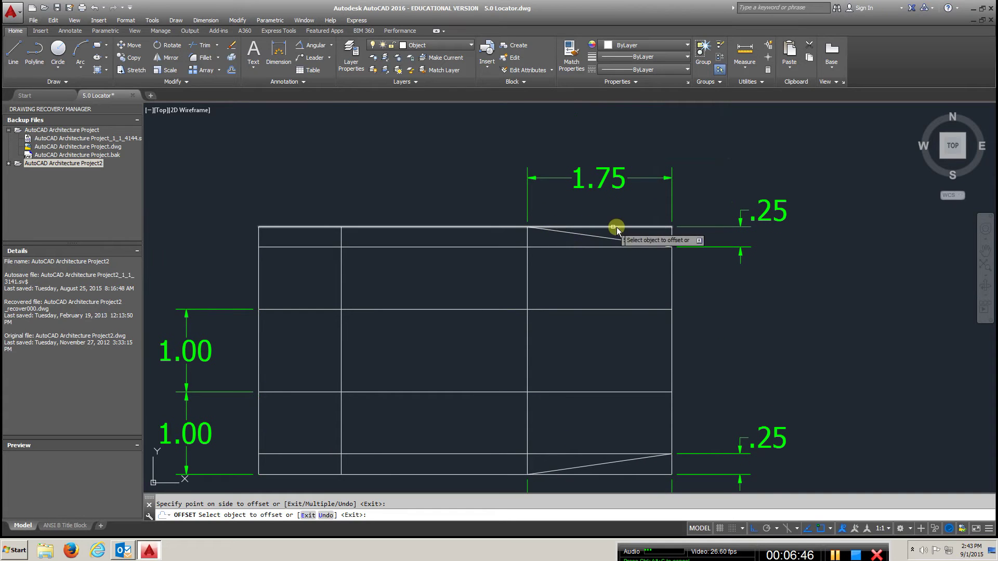
scroll(631, 283, up, 2)
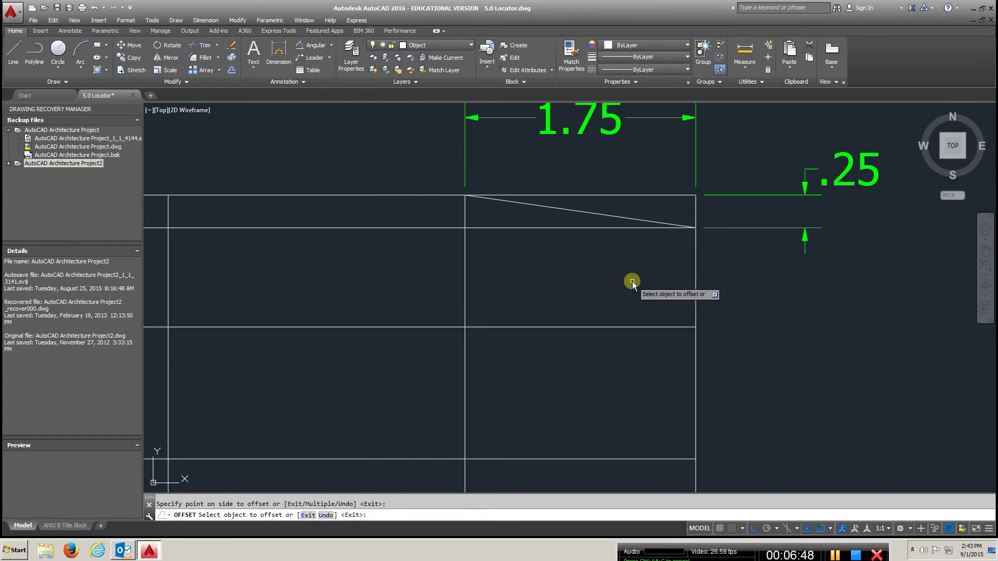
scroll(632, 282, down, 4)
middle_drag(598, 381, 598, 378)
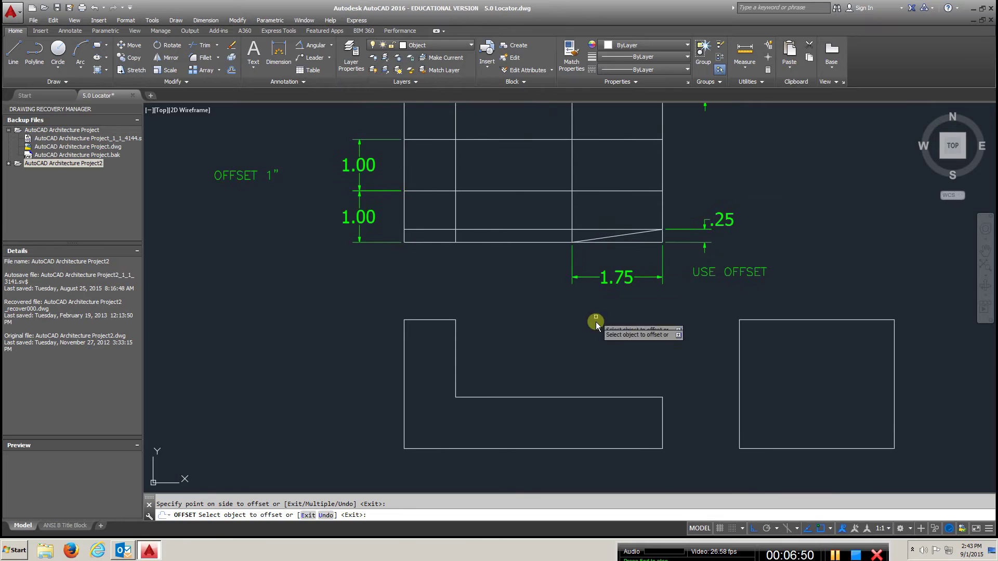
scroll(503, 404, down, 3)
mouse_move(532, 401)
middle_down()
mouse_move(650, 363)
mouse_move(629, 359)
middle_up()
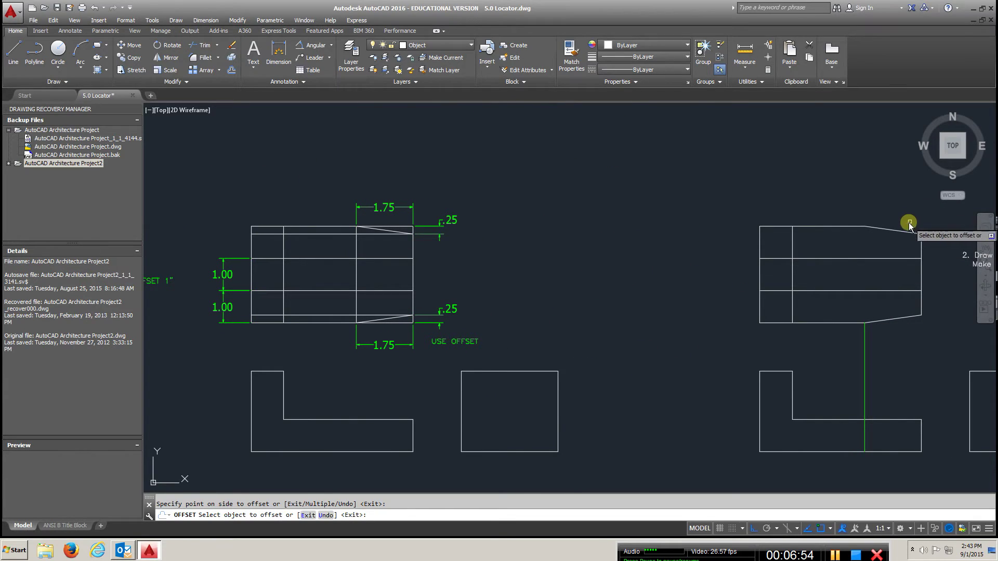
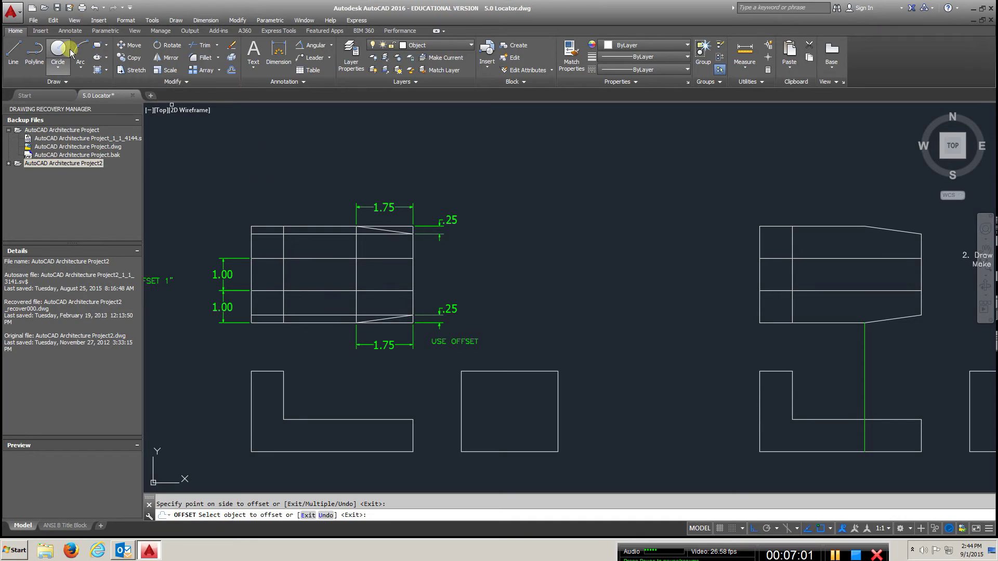
Turn off object snap tracking and make sure all object snap modes are enabled in the drafting settings.
click(14, 52)
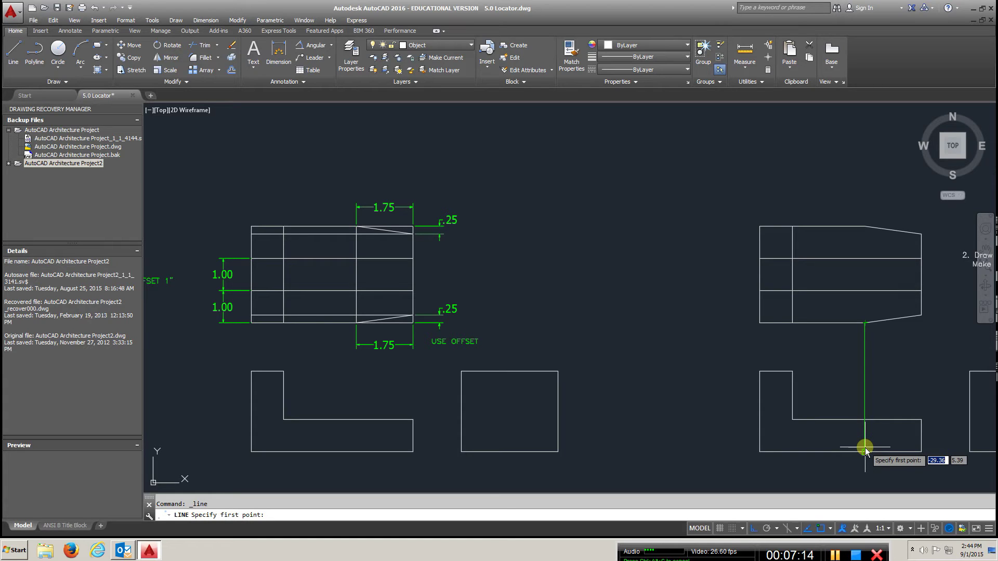
key(Escape)
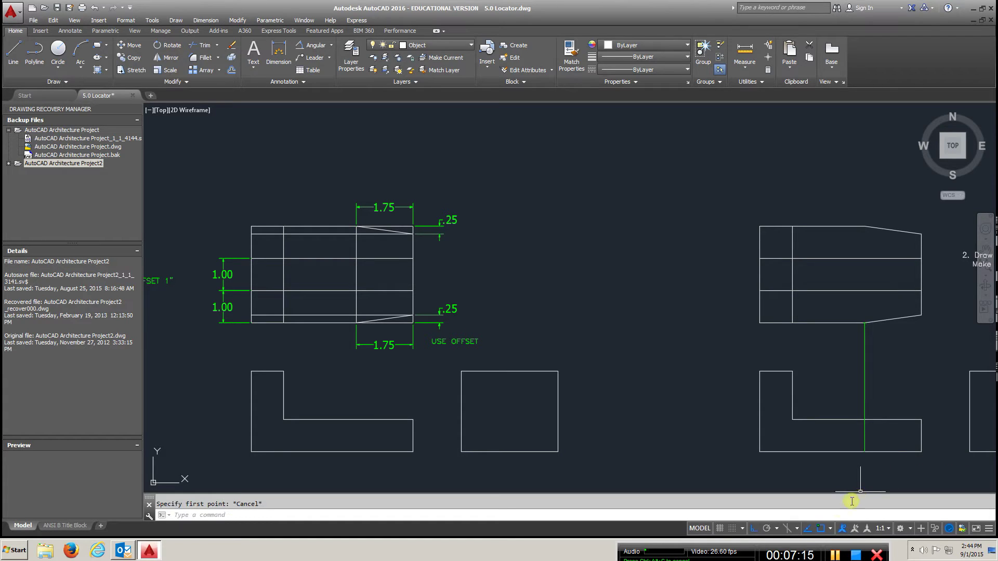
click(807, 529)
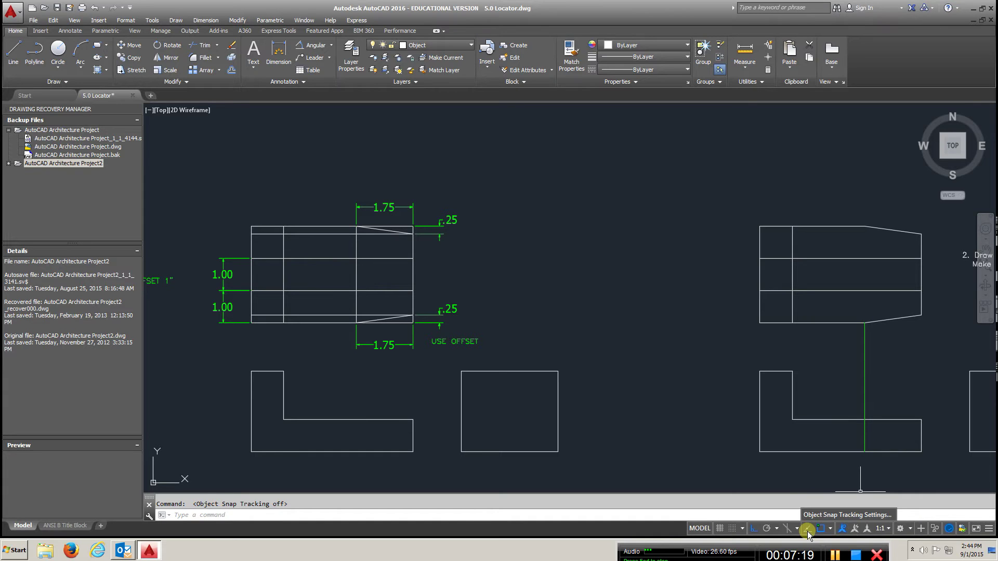
right_click(808, 530)
click(815, 515)
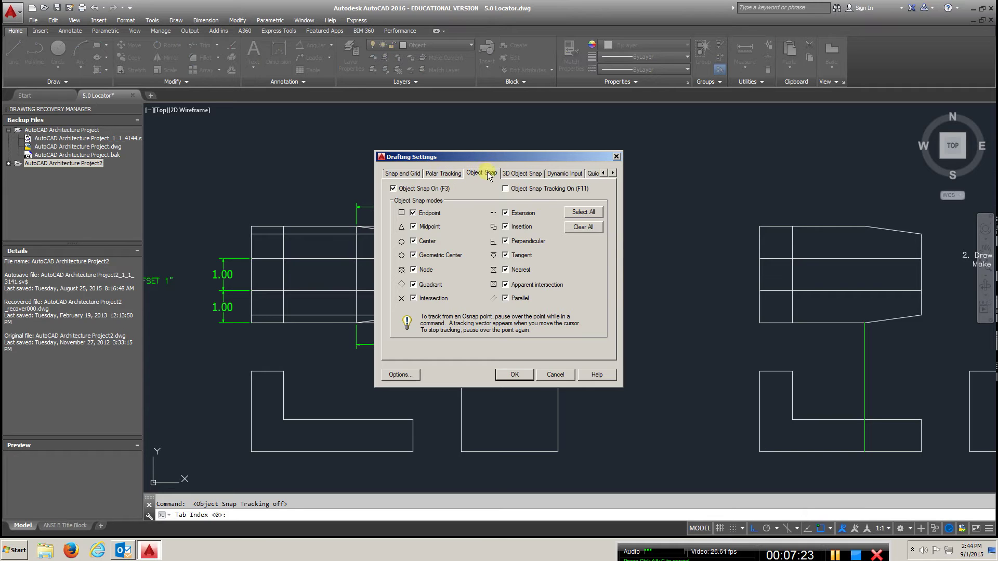
click(590, 213)
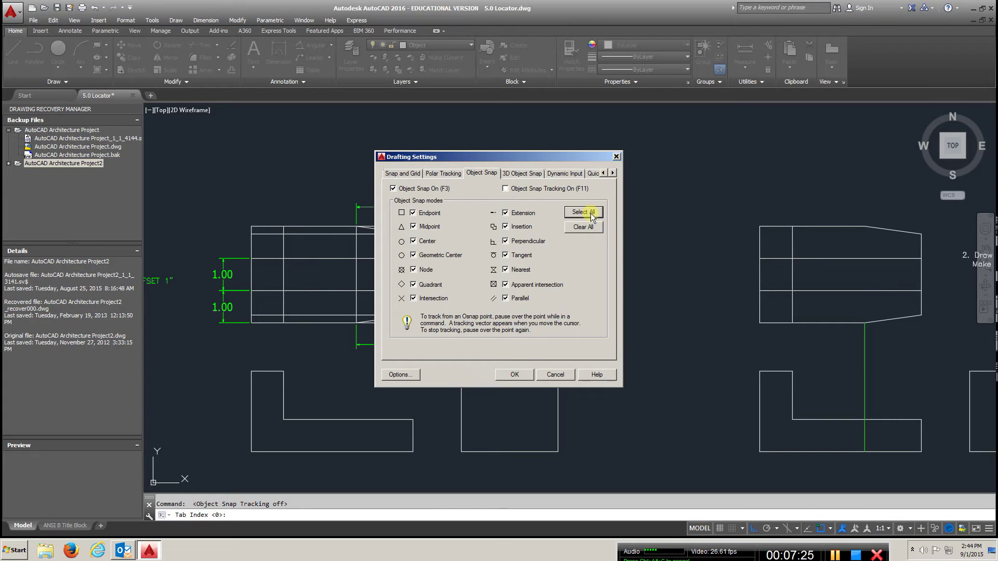
click(513, 375)
Trim the green projection line above the step edge of the sixth stage's front view, using that edge as the cutting edge.
mouse_move(710, 377)
middle_down()
mouse_move(653, 347)
mouse_move(481, 316)
middle_up()
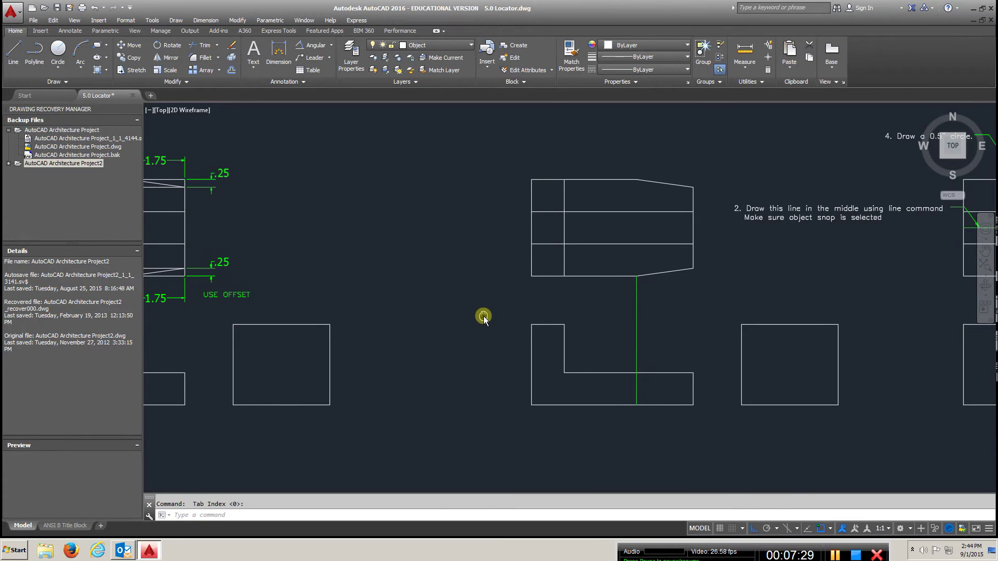
middle_drag(652, 334, 528, 322)
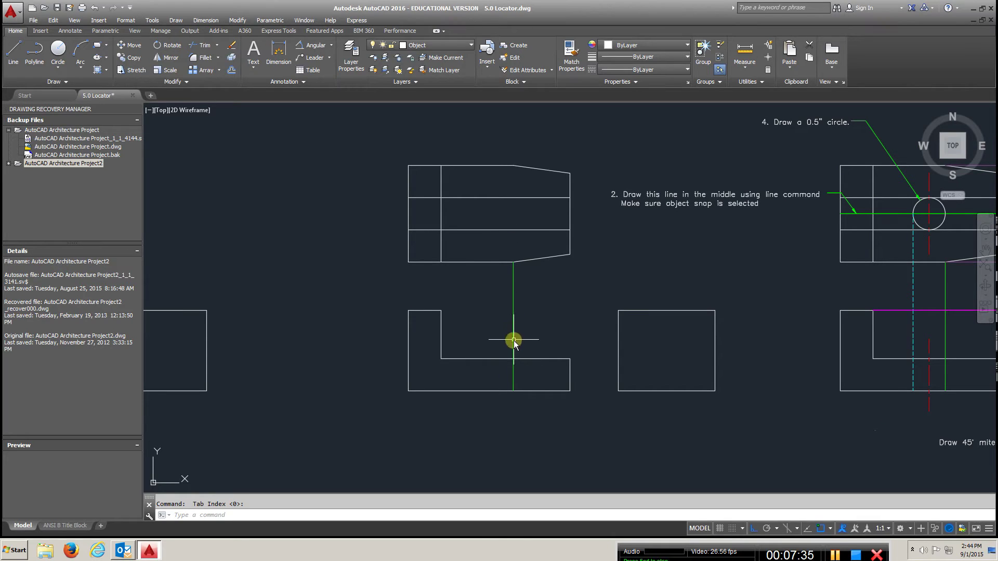
click(208, 46)
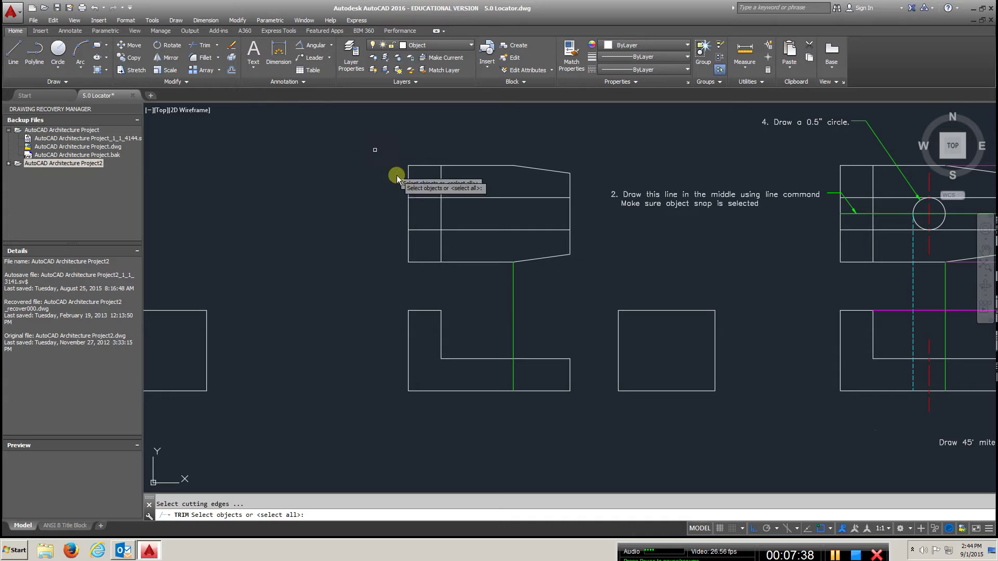
click(544, 358)
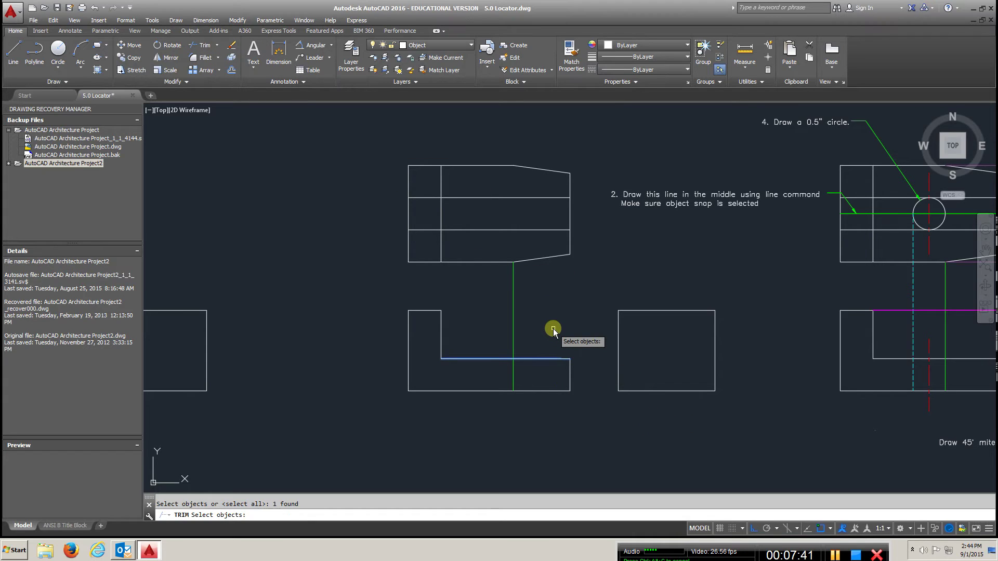
key(Return)
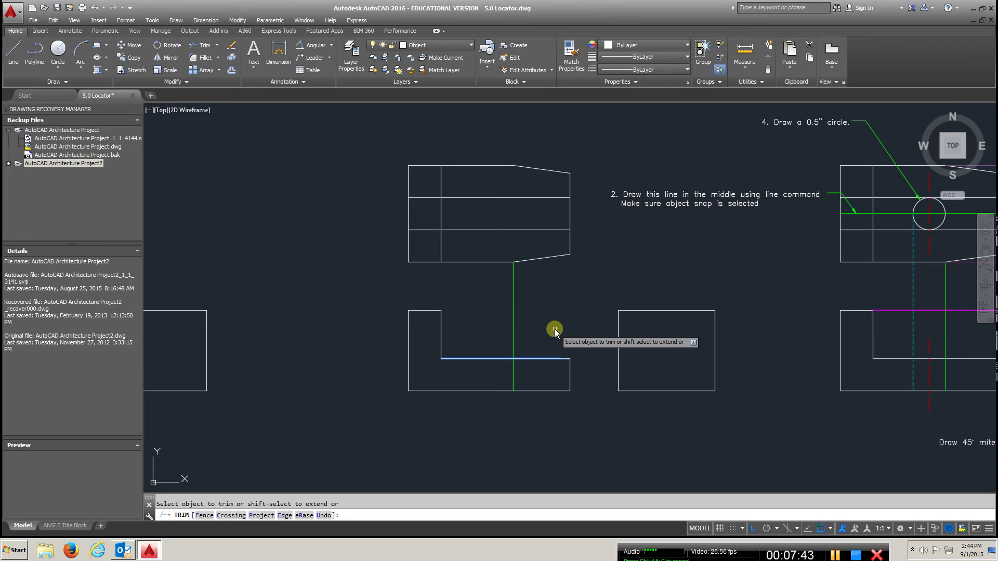
click(515, 333)
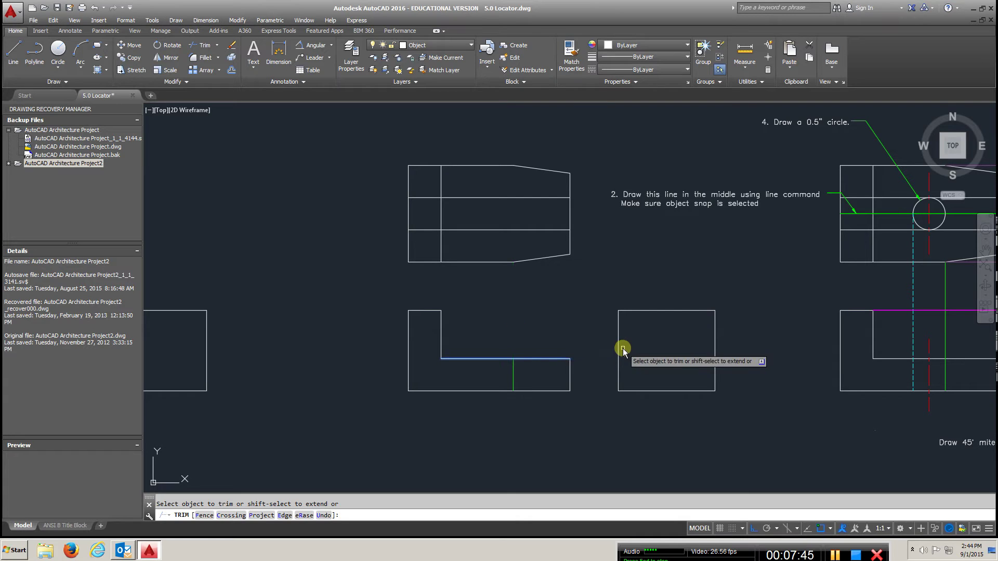
Match the remaining green segment in the sixth stage's front view to the properties of the view's bottom edge.
click(571, 55)
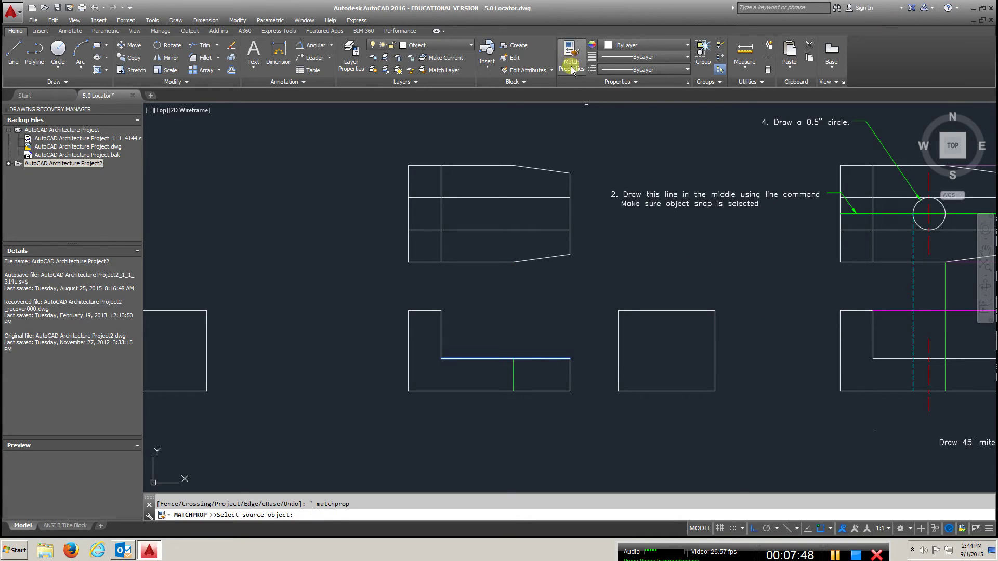
click(526, 391)
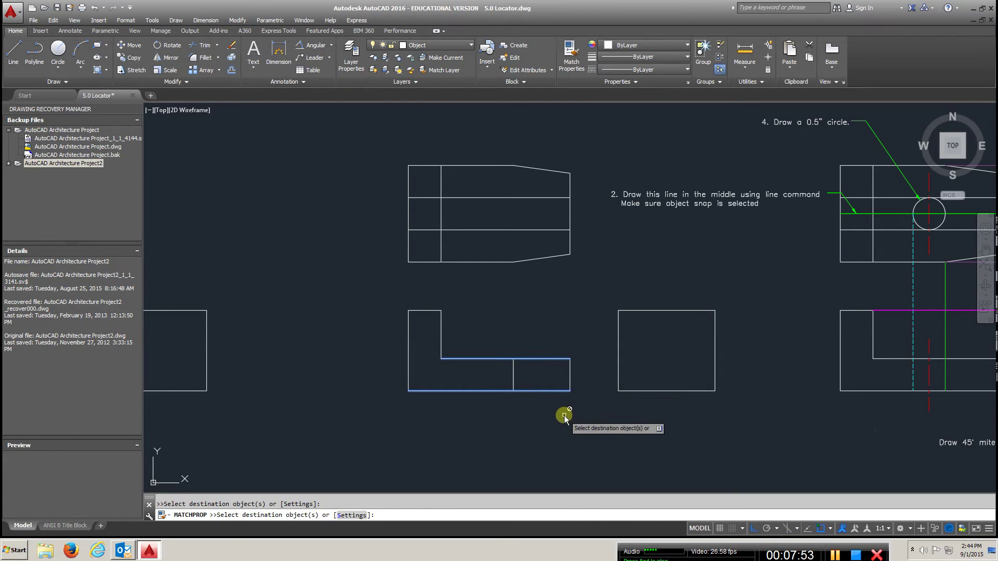
key(Return)
key(Escape)
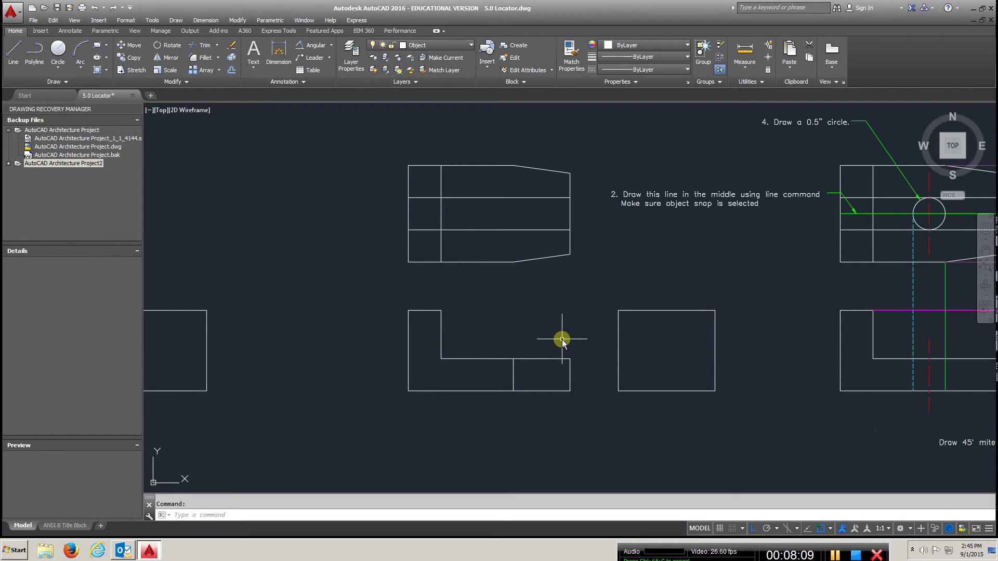
Make Construction the current layer for the seventh stage's 45-degree projection lines.
scroll(555, 337, down, 3)
mouse_move(631, 338)
middle_down()
mouse_move(510, 349)
mouse_move(422, 341)
mouse_move(548, 335)
middle_up()
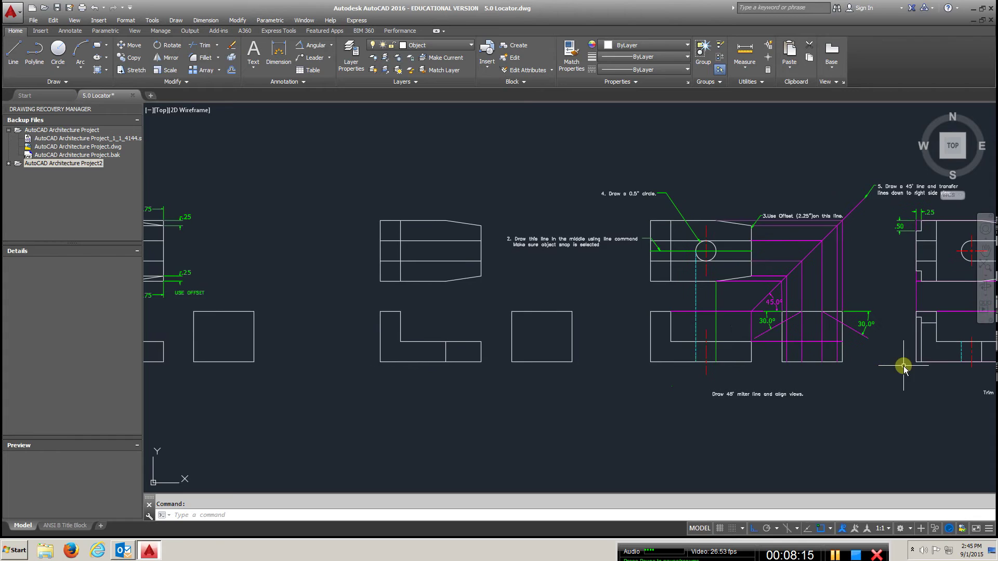
scroll(903, 366, up, 3)
mouse_move(763, 264)
middle_down()
mouse_move(744, 293)
mouse_move(704, 282)
mouse_move(704, 341)
middle_up()
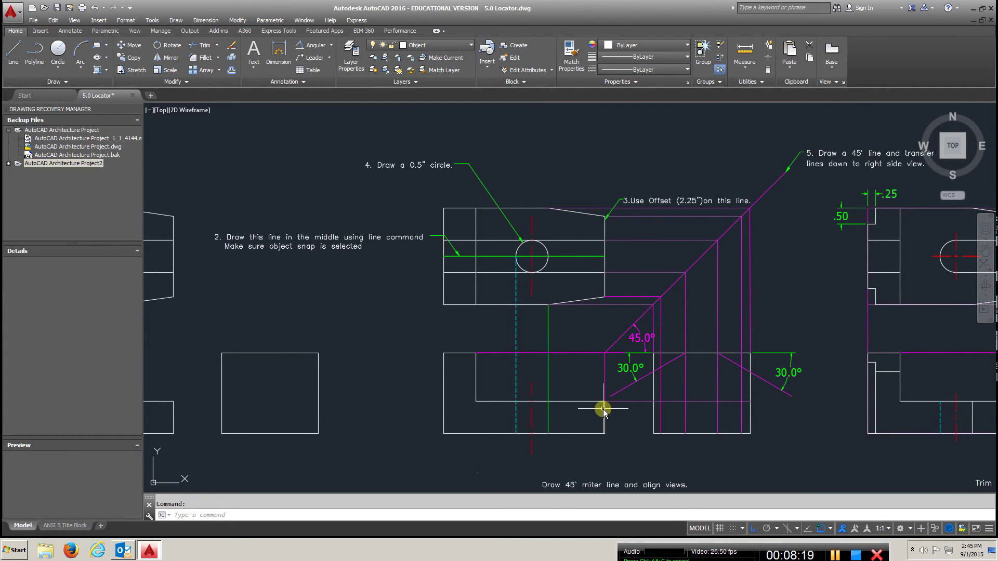
click(469, 47)
click(431, 81)
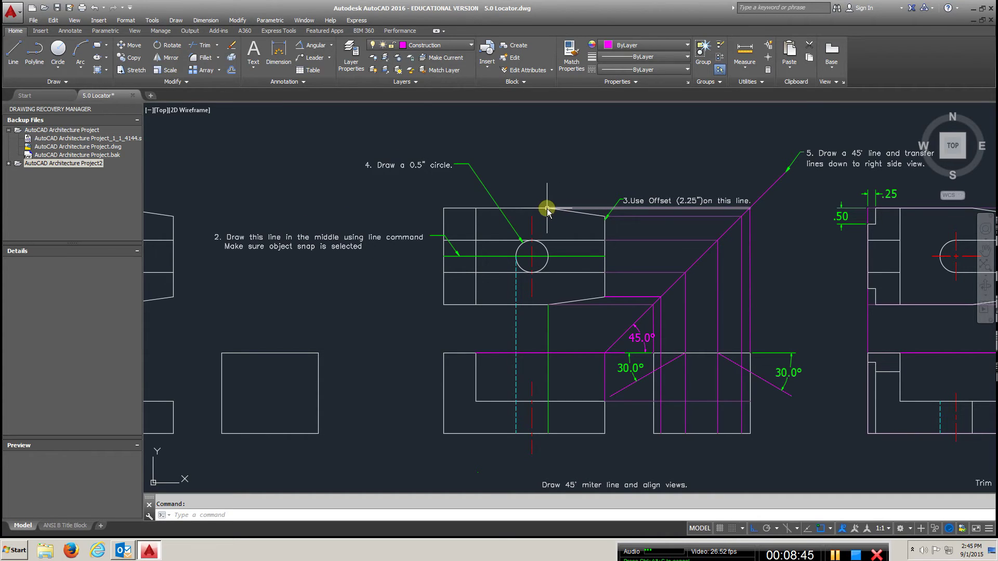
Erase the projection line extending from the seventh stage's upper inner top-view line and redraw it with the Line command past the 45-degree miter line.
mouse_move(750, 208)
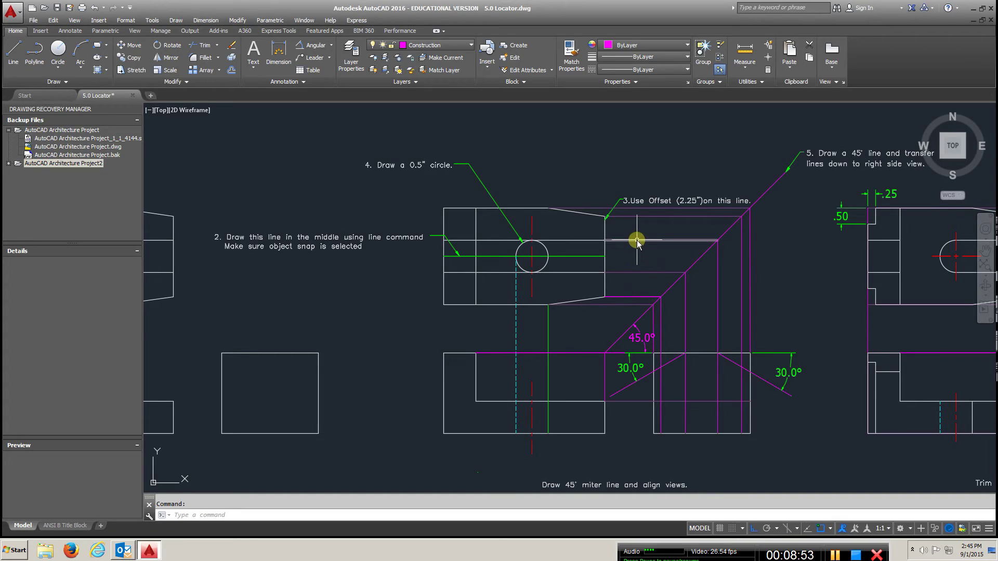
key(Delete)
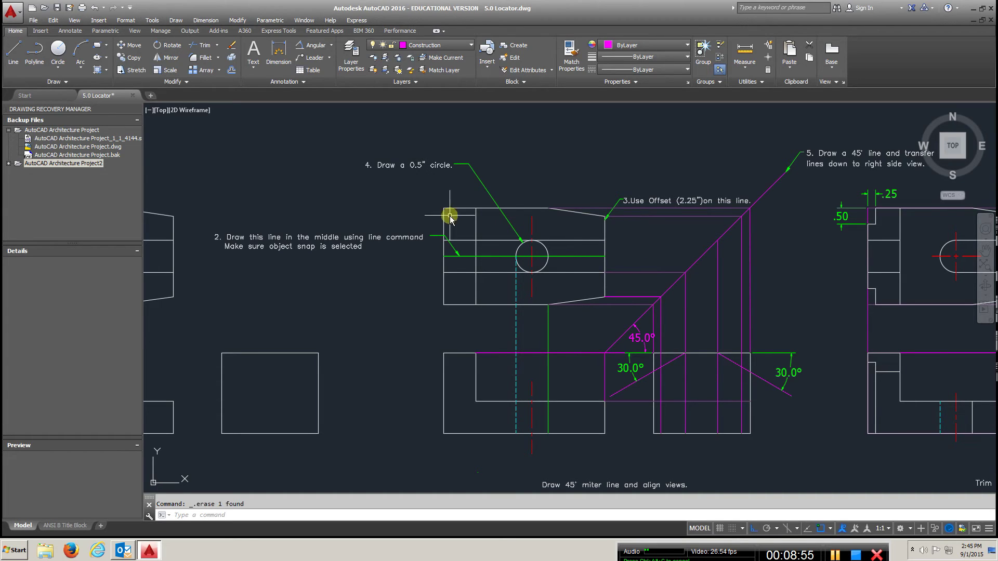
click(13, 52)
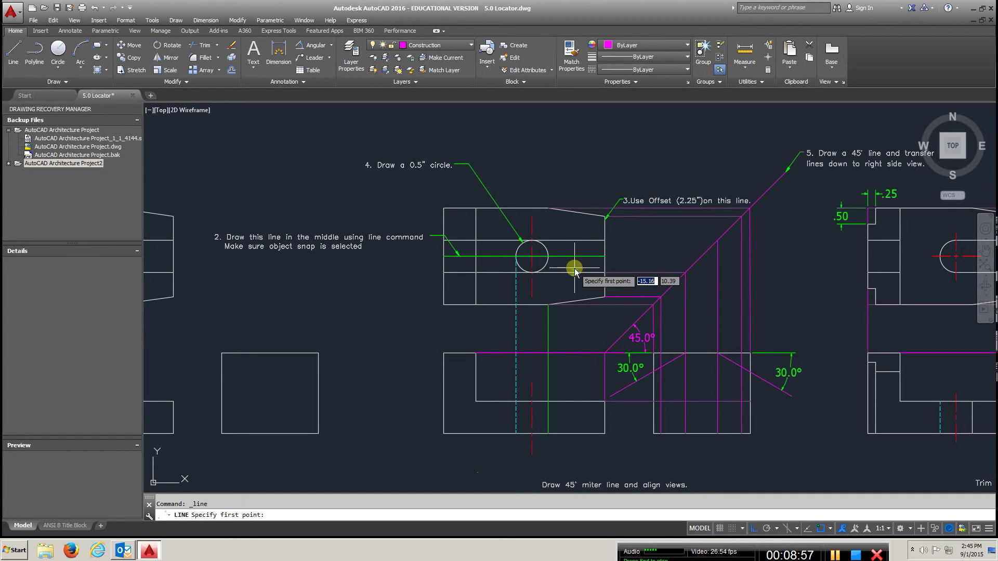
click(605, 241)
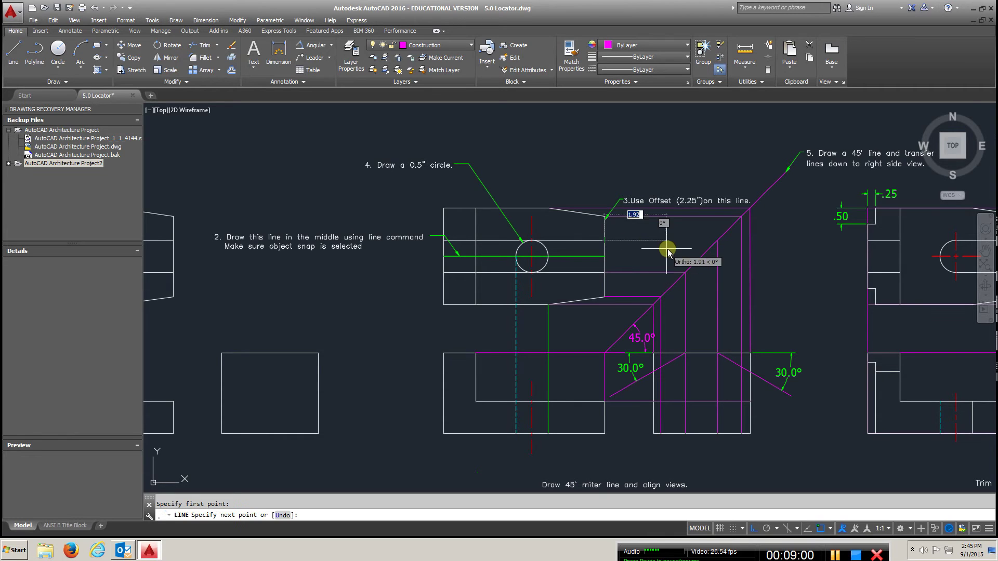
click(719, 241)
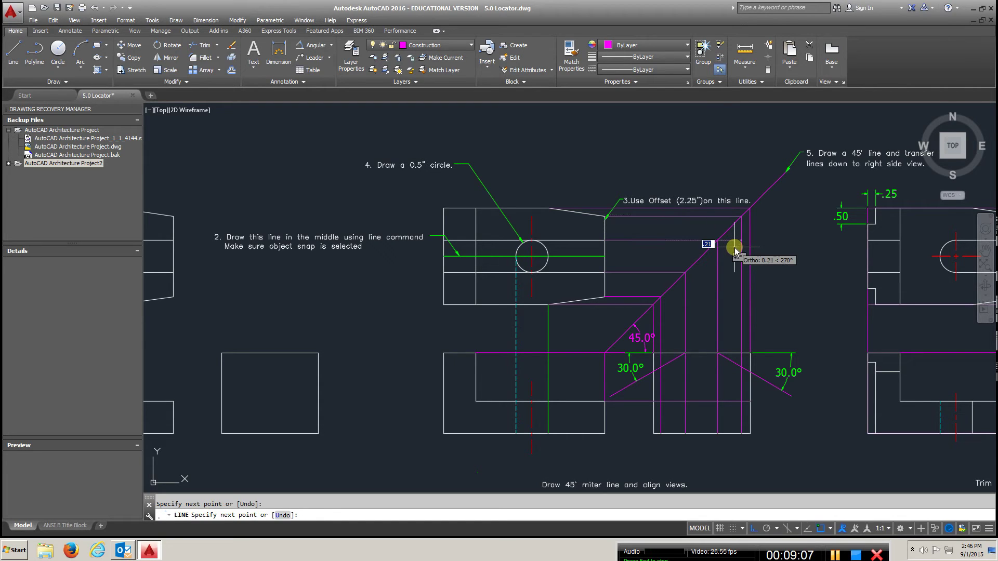
key(Return)
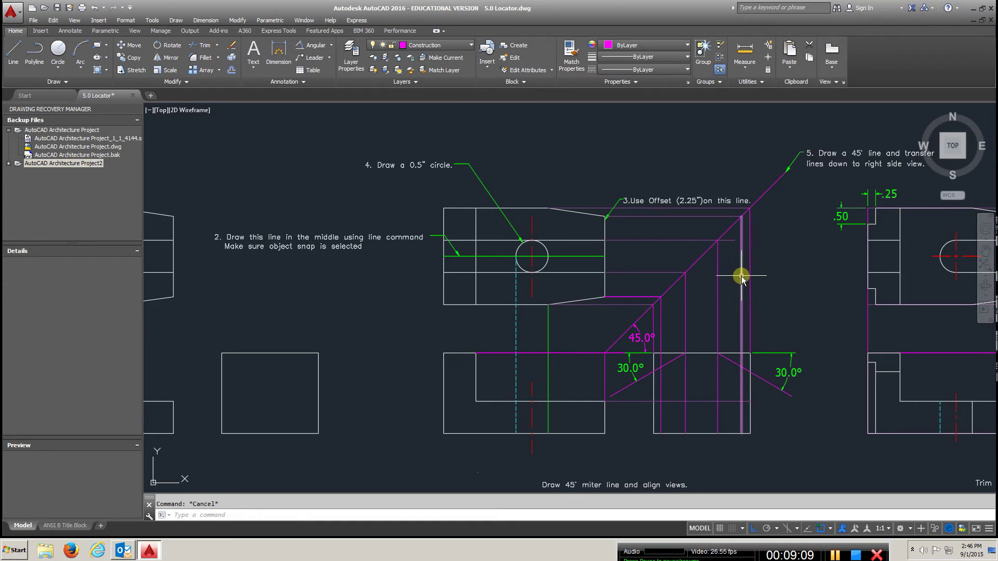
Trim the redrawn projection line's overshoot, using the 45-degree miter line as the cutting edge.
click(207, 46)
click(694, 265)
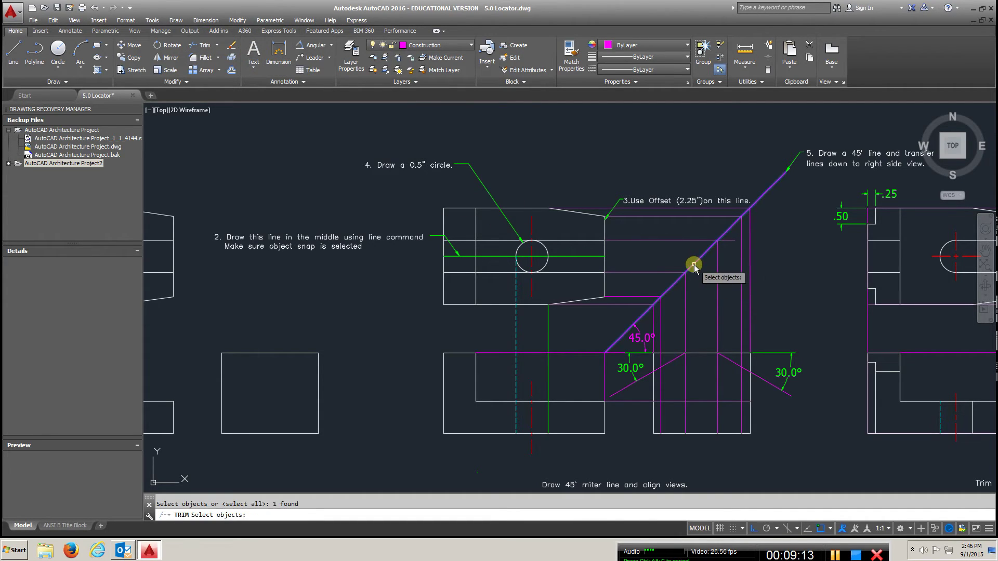
key(Return)
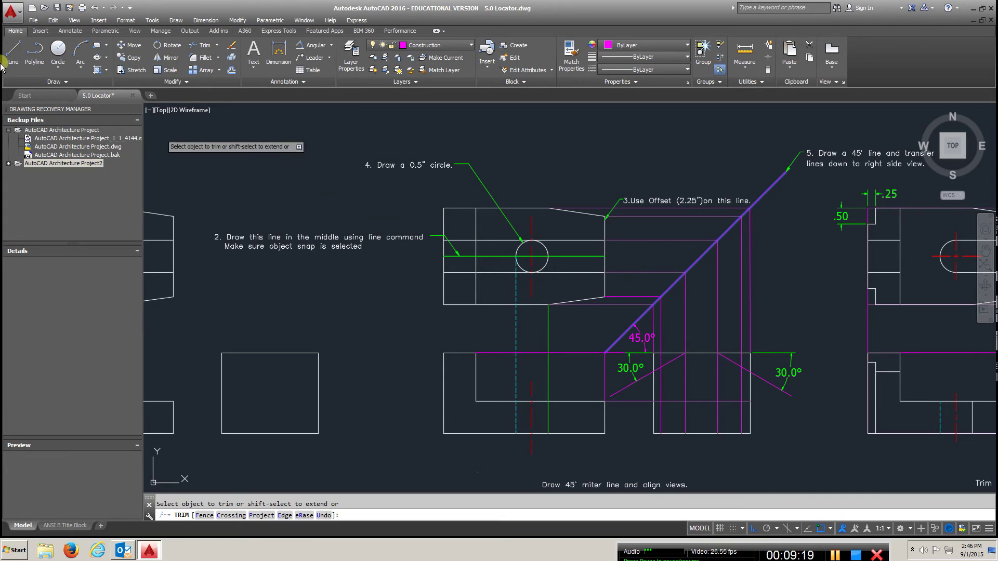
On the Center layer, draw a line from the top view's right-edge midpoint to the miter line and down to the side view's bottom edge.
click(17, 53)
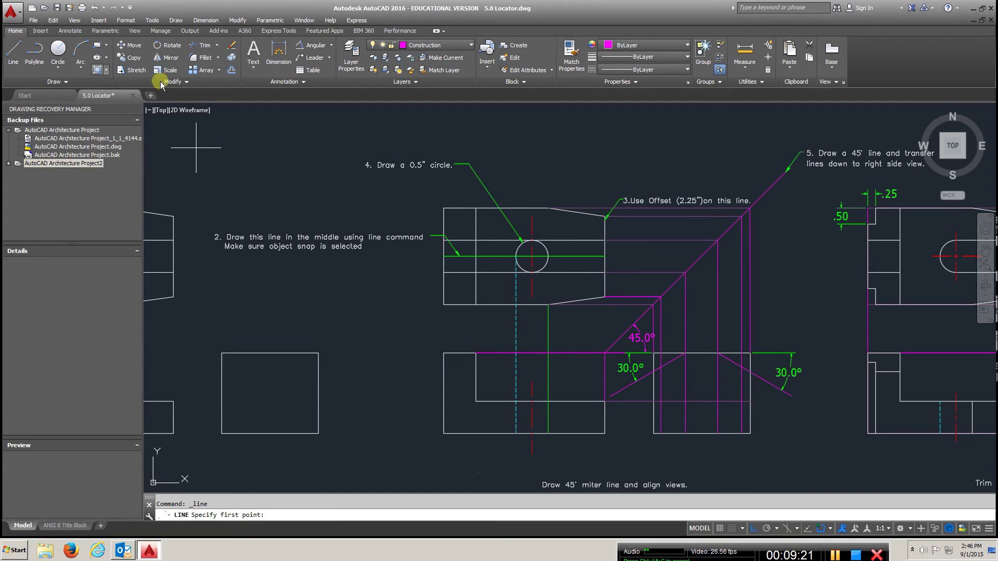
click(471, 45)
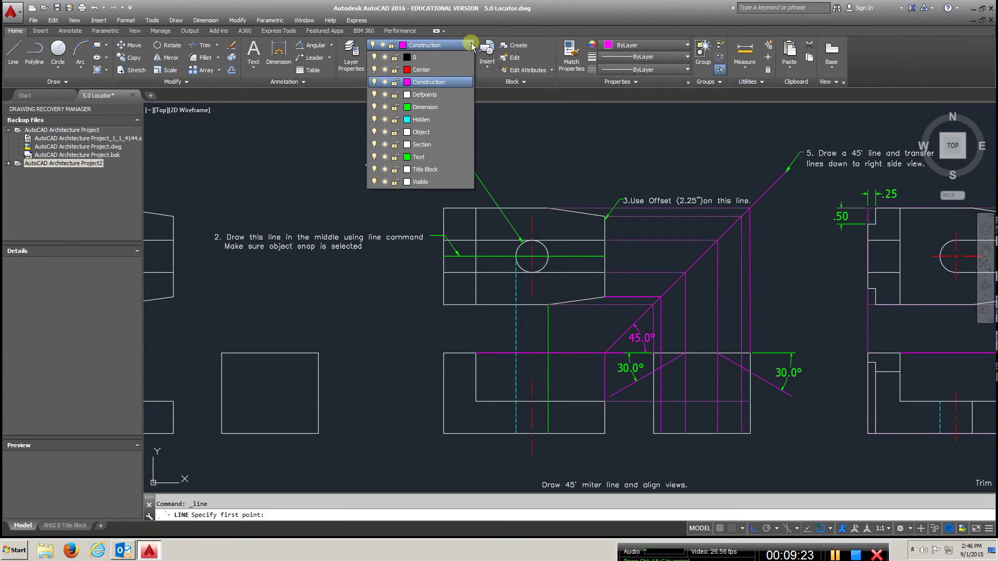
click(451, 72)
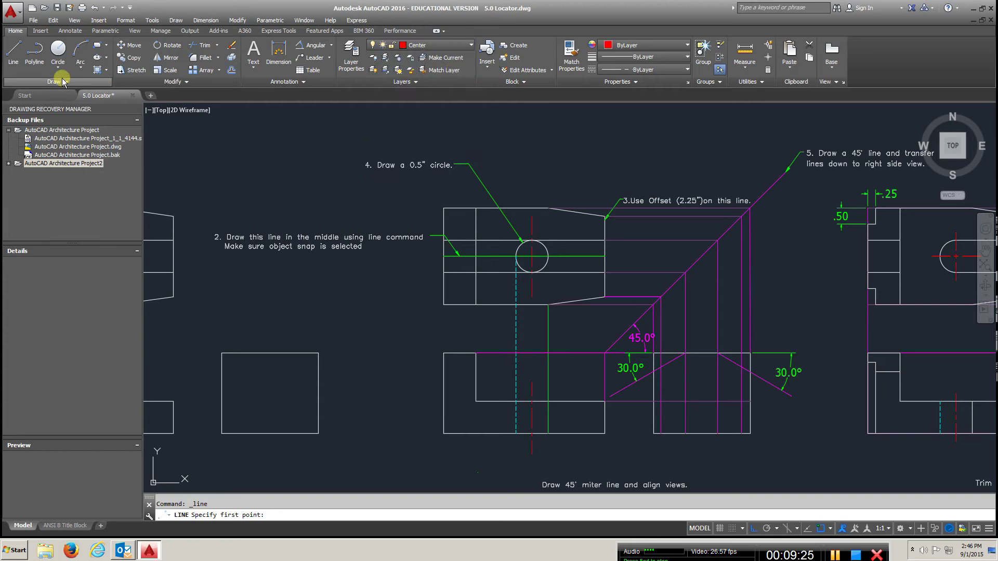
click(18, 55)
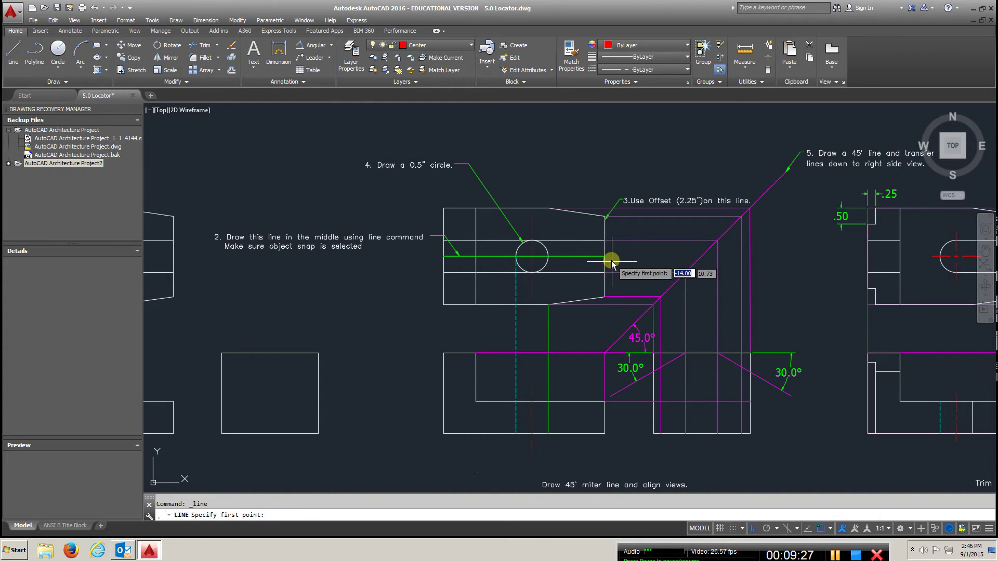
click(605, 257)
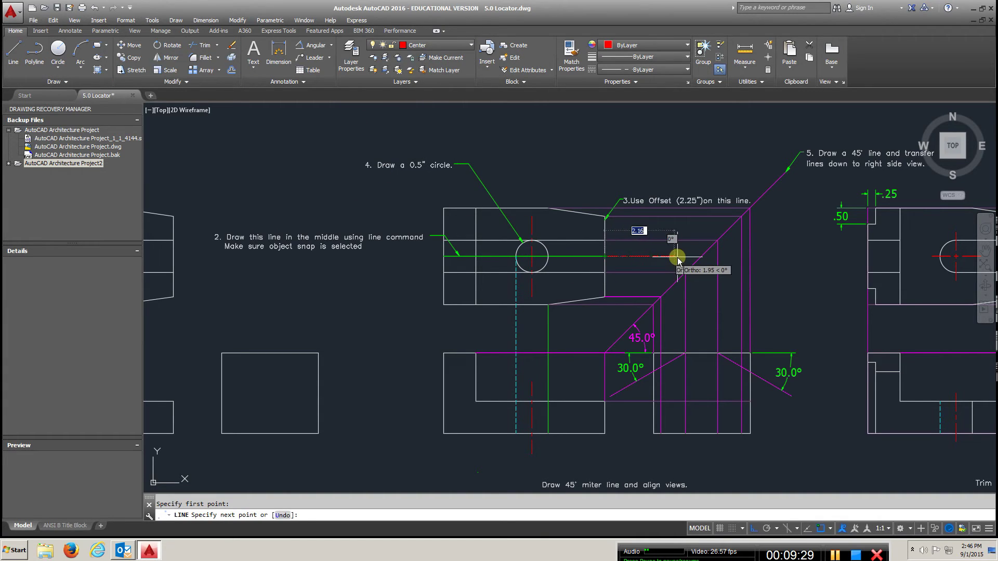
click(701, 256)
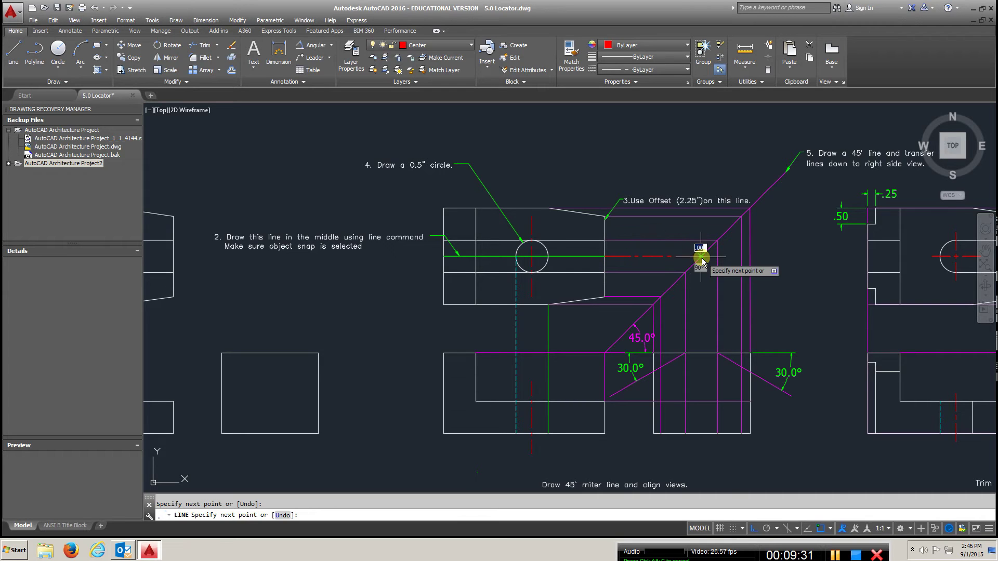
click(701, 433)
Match the green middle line through the seventh stage's top-view circle to the new center line's properties.
click(571, 54)
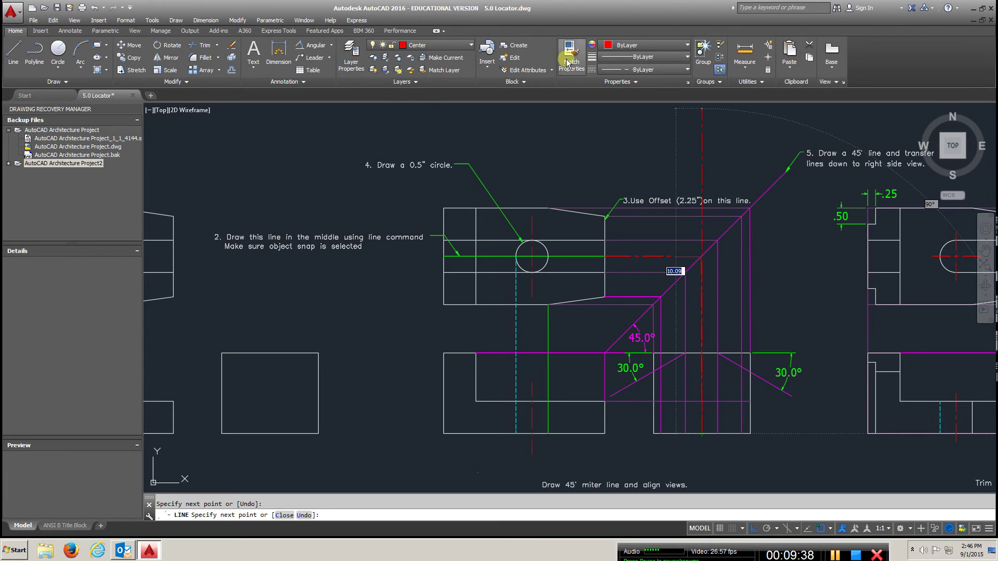
click(653, 257)
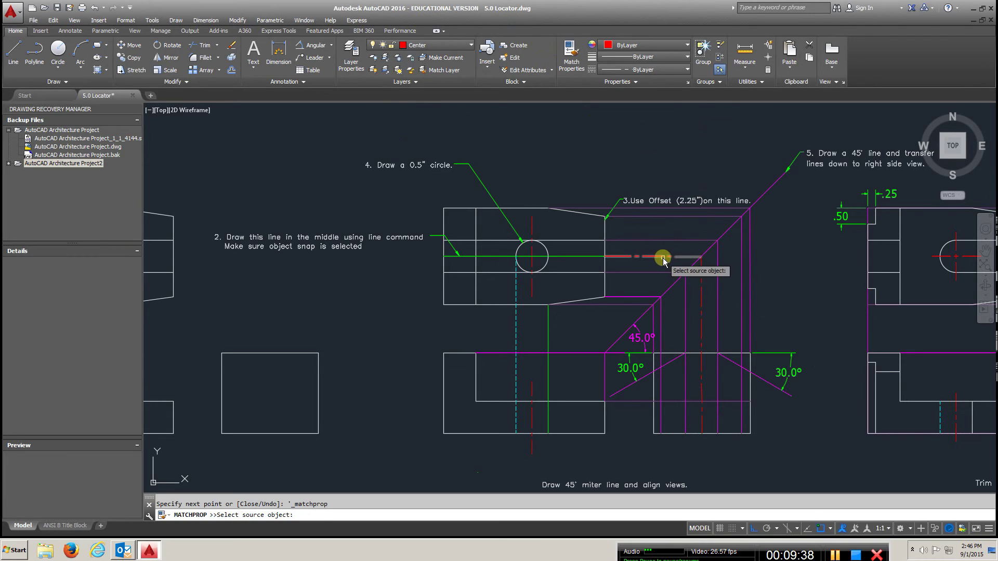
click(591, 256)
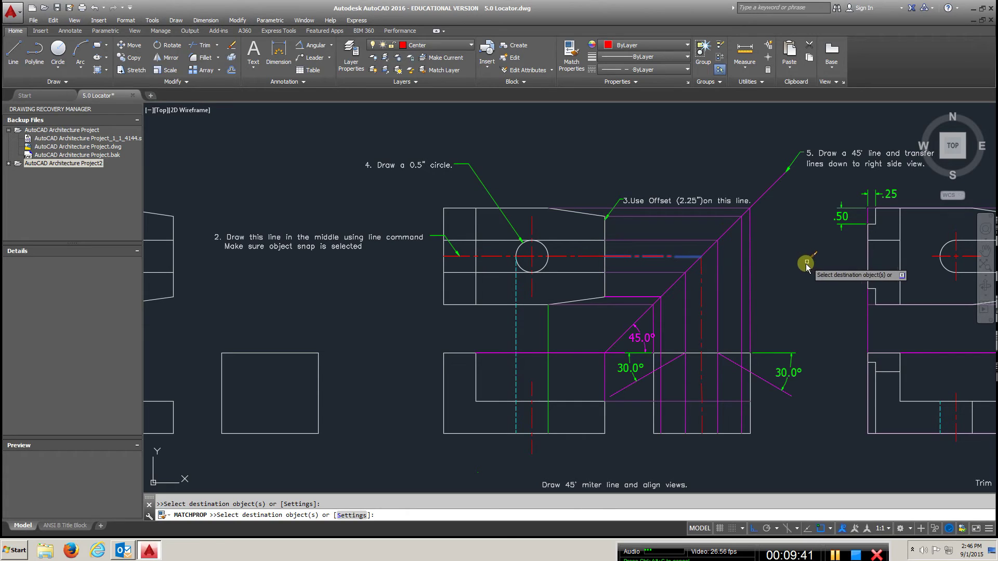
key(Return)
key(Escape)
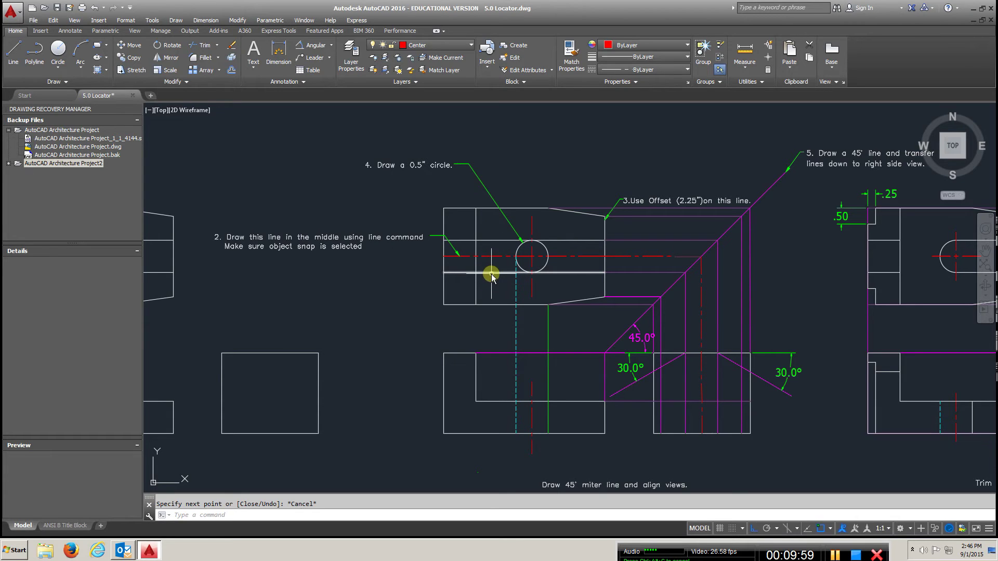
Erase the 30-degree construction line running down to the left from the seventh stage's side-view top edge.
click(703, 354)
scroll(687, 354, up, 4)
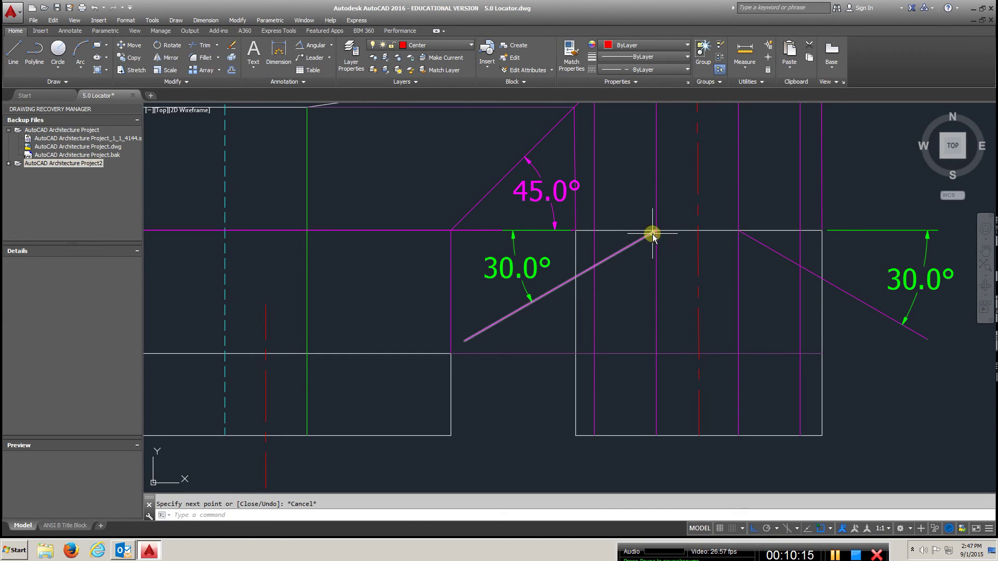
click(616, 254)
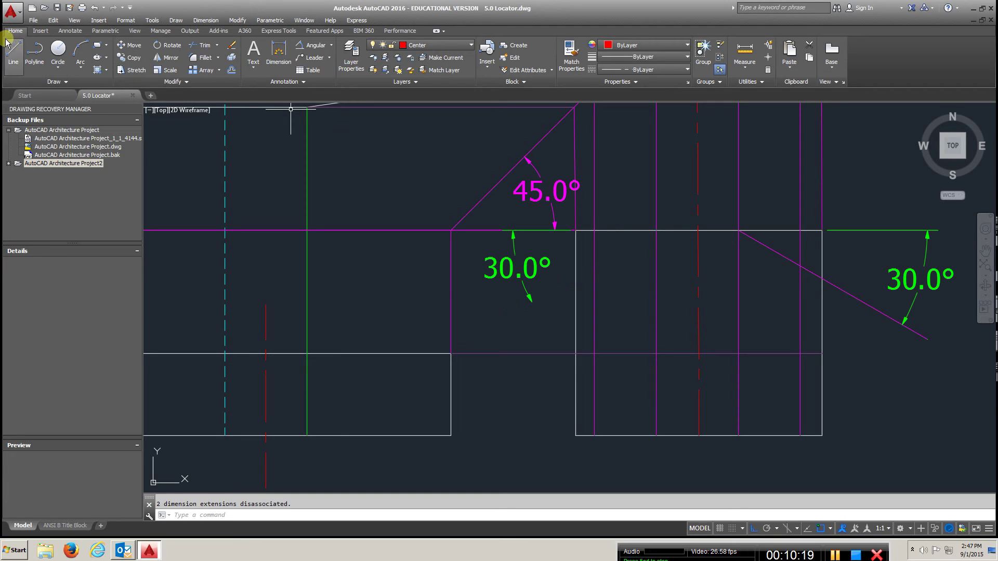
On the Construction layer with Ortho off, redraw the left sloping line from the side view's top edge at 150 degrees, about 5.65 long.
click(471, 45)
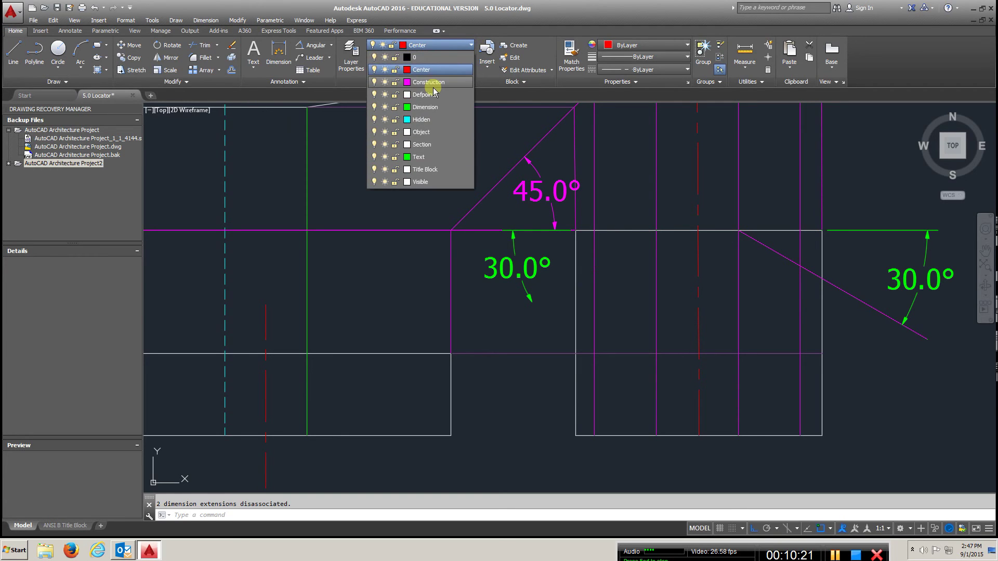
click(429, 82)
click(10, 52)
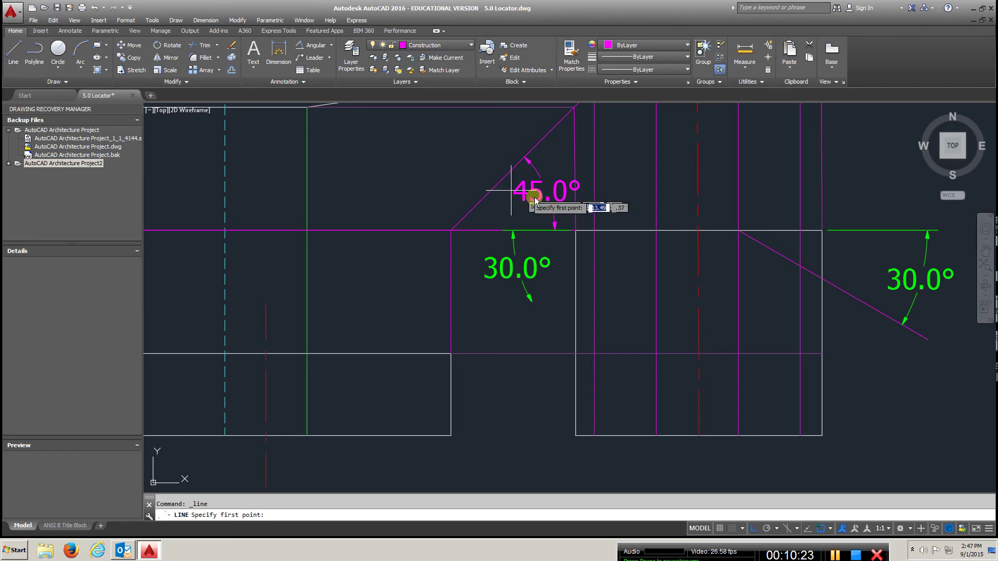
click(653, 231)
scroll(424, 429, down, 1)
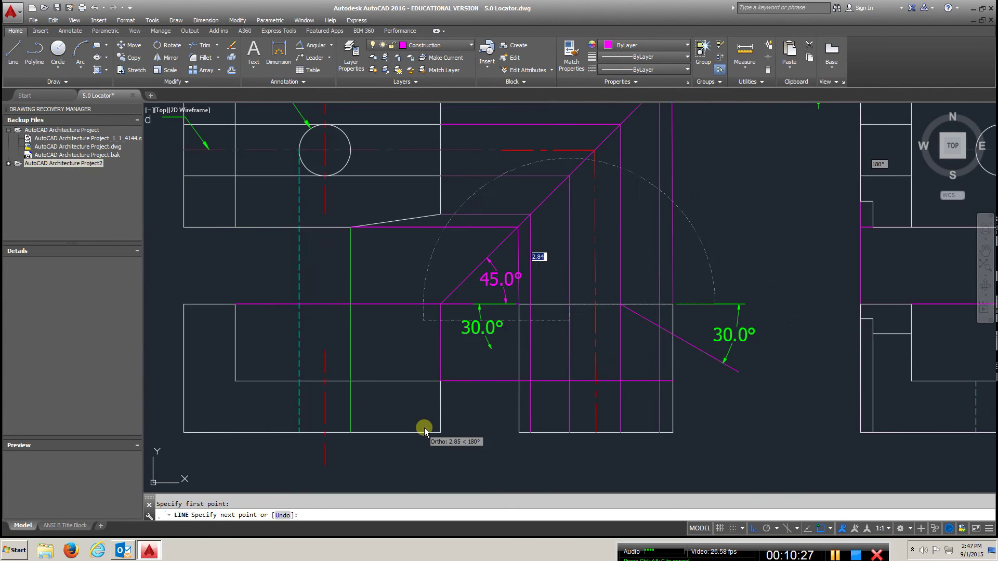
scroll(424, 428, down, 1)
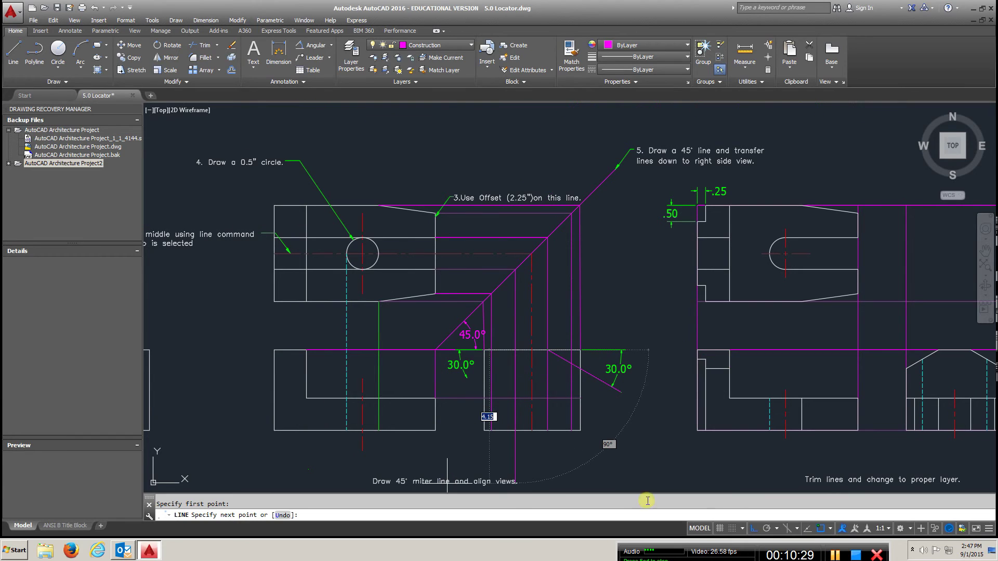
click(754, 529)
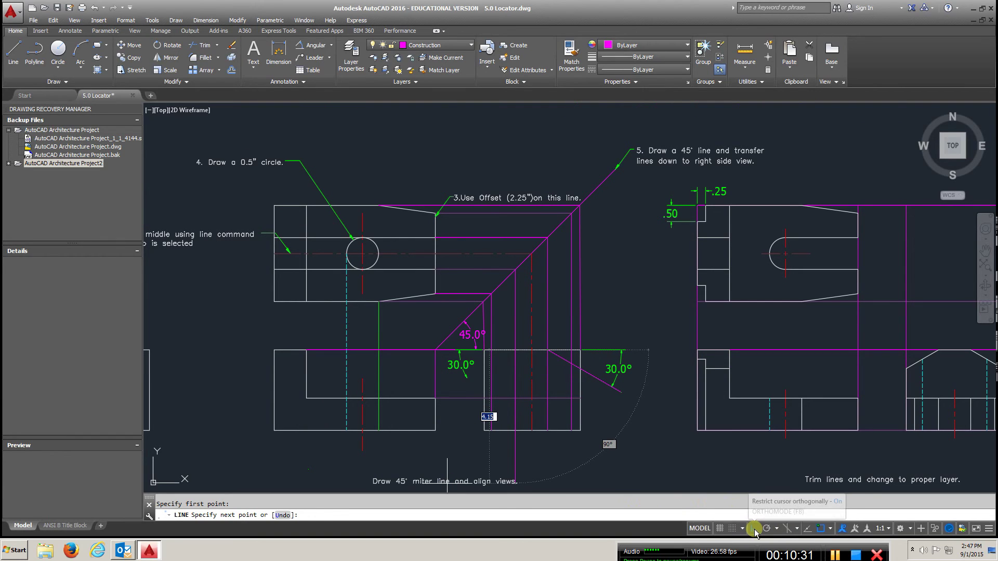
click(755, 530)
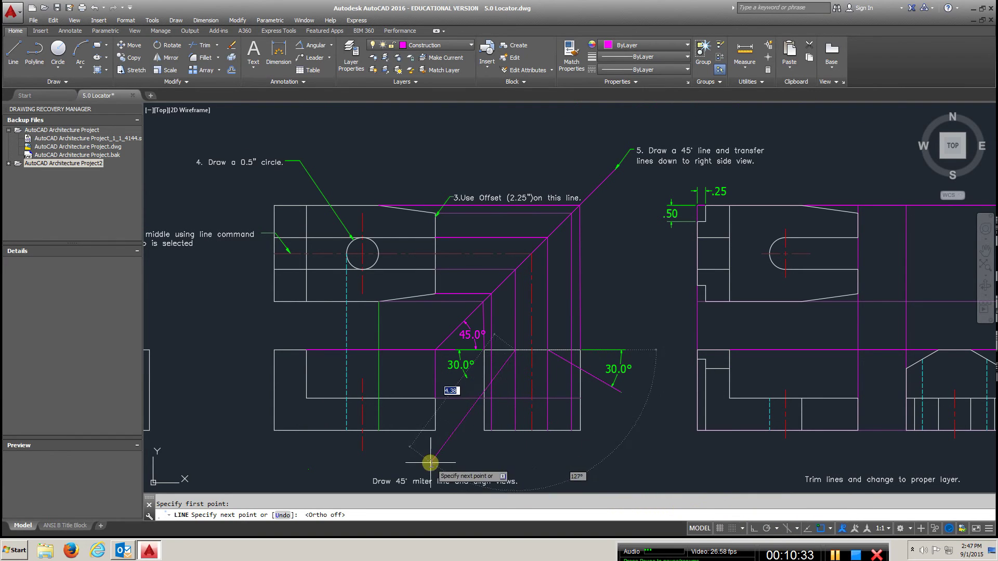
middle_drag(394, 461, 442, 355)
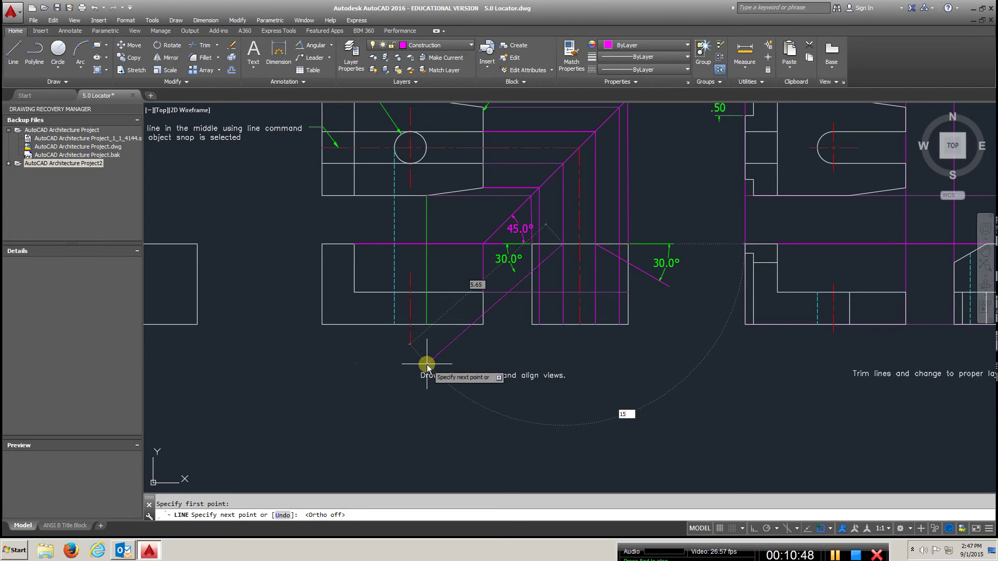
click(426, 364)
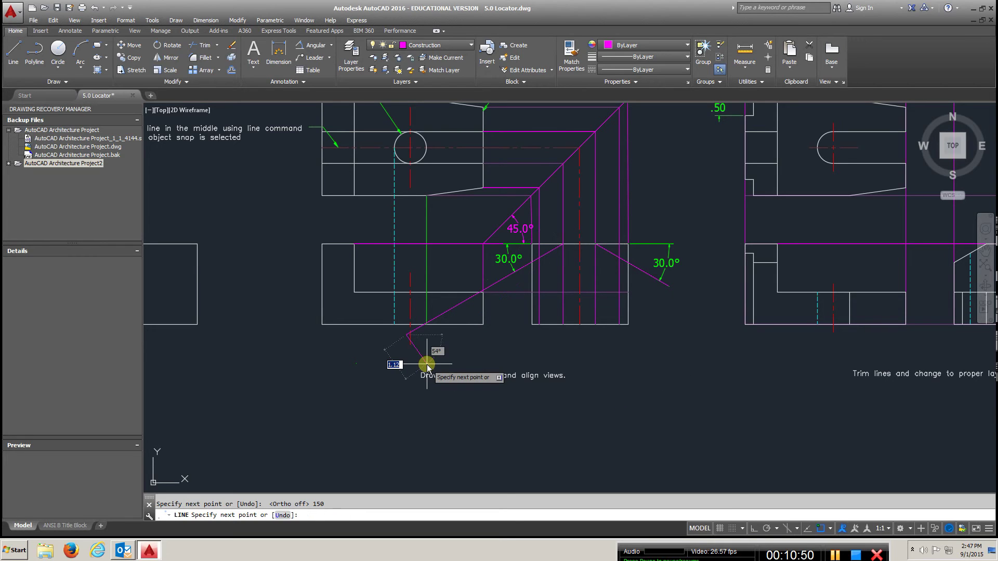
key(Escape)
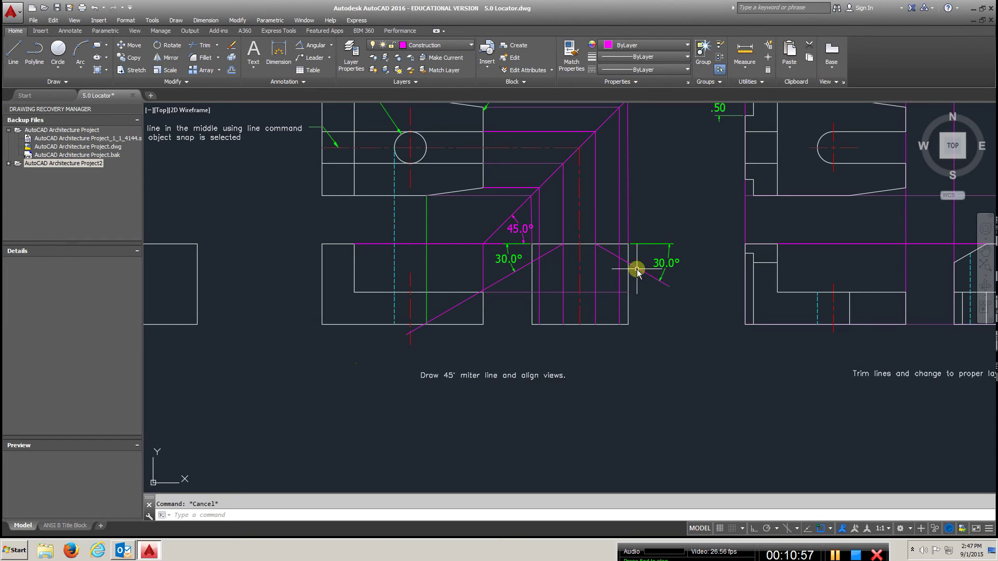
mouse_move(635, 267)
middle_down()
mouse_move(612, 303)
mouse_move(613, 332)
middle_up()
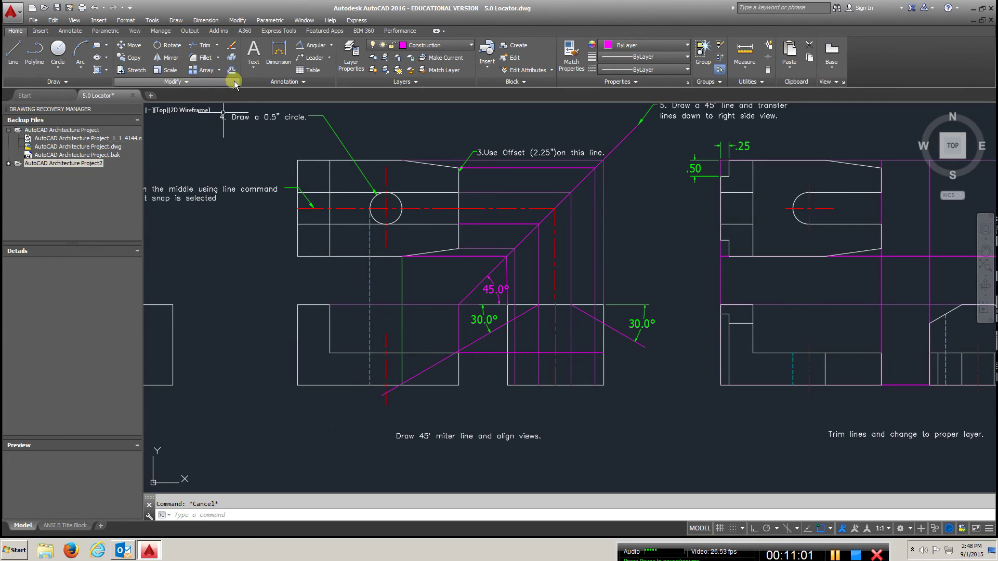
click(466, 46)
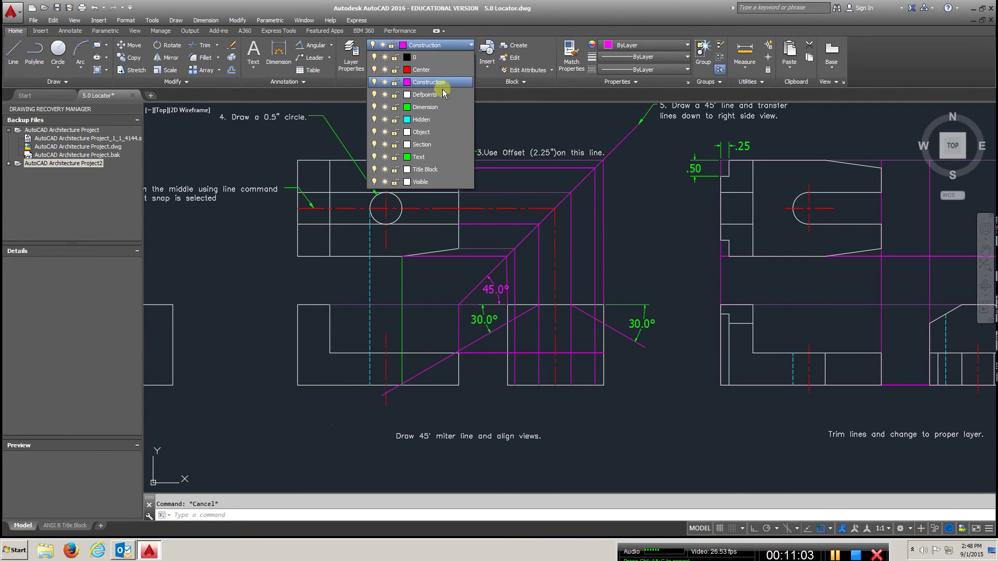
click(423, 120)
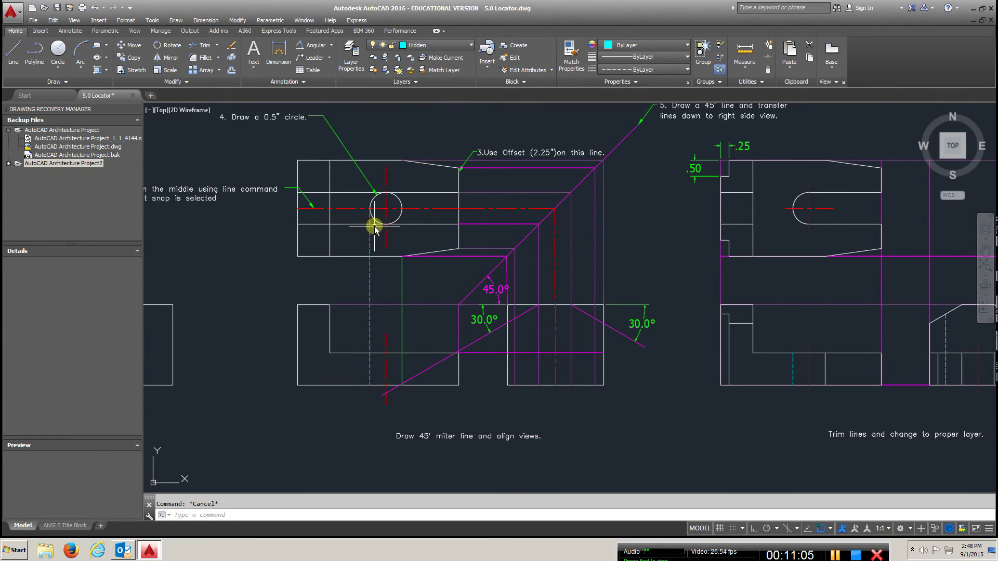
click(13, 52)
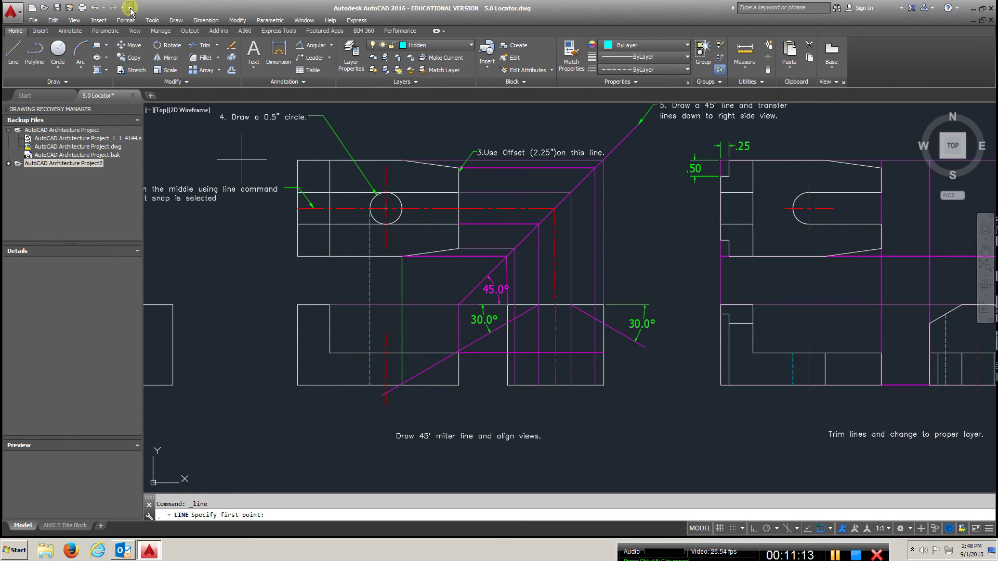
key(Escape)
Trim the dashed hidden line above the front view's lower horizontal step edge, using that edge as the cutting edge.
click(202, 46)
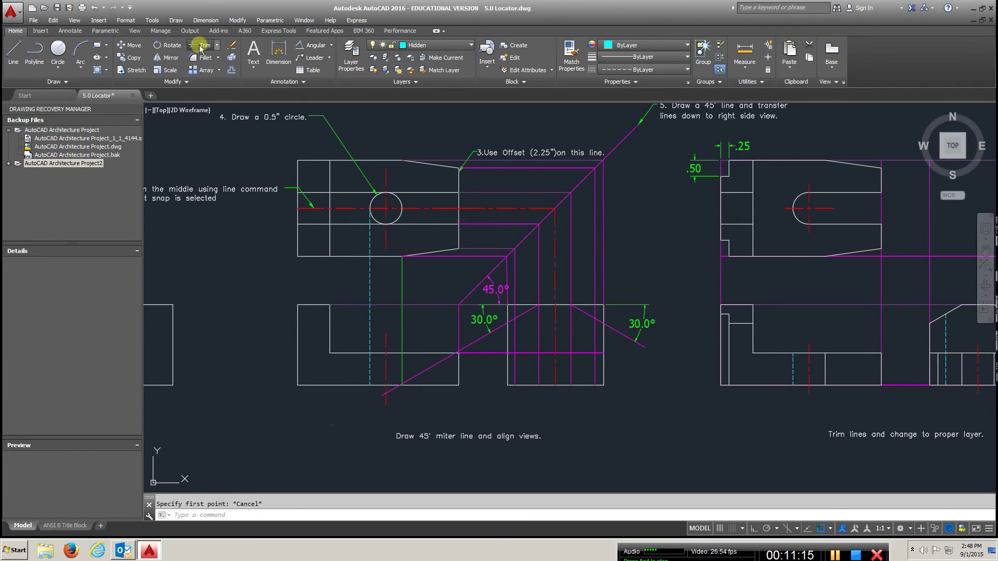
click(343, 353)
key(Return)
click(371, 336)
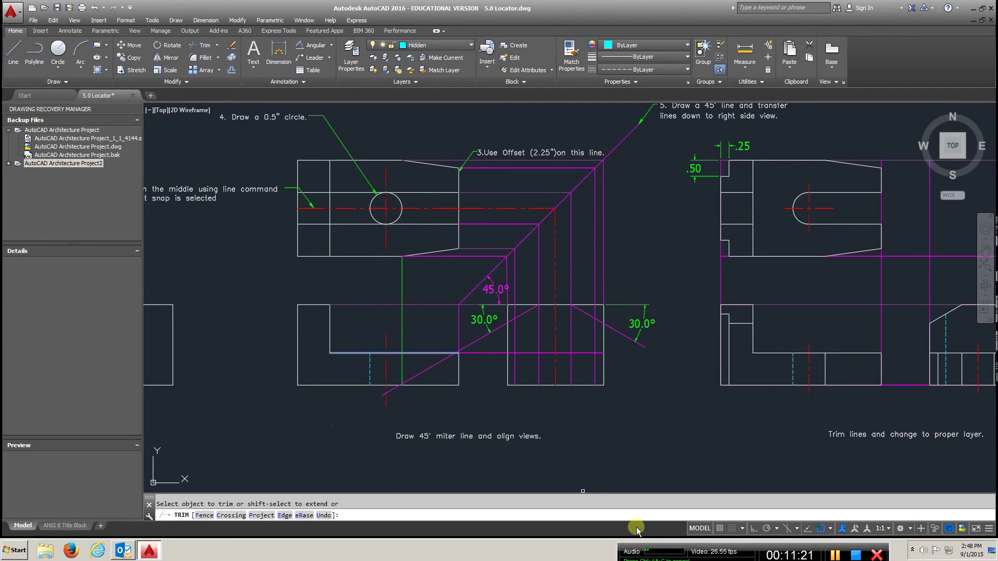
key(Escape)
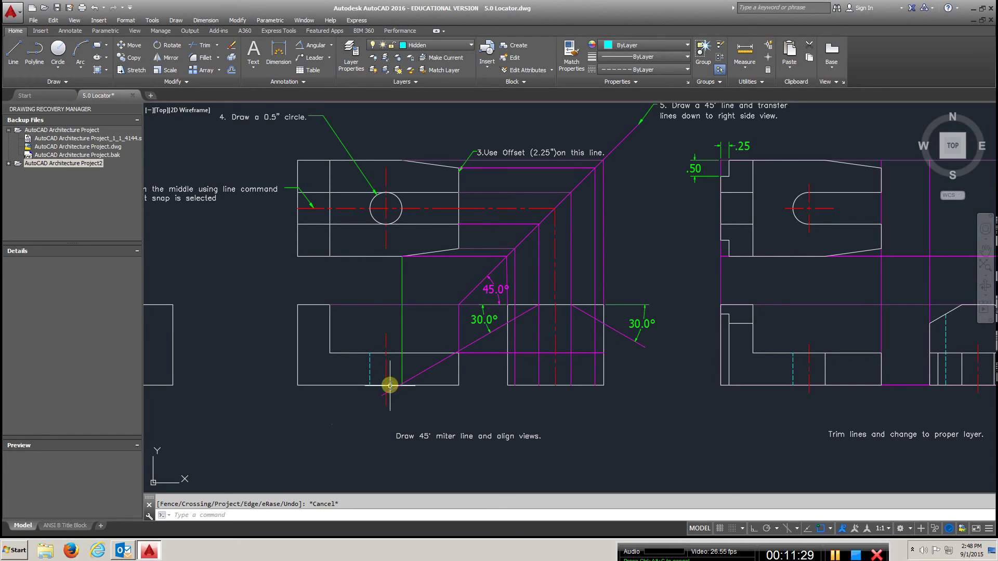
click(27, 52)
click(645, 347)
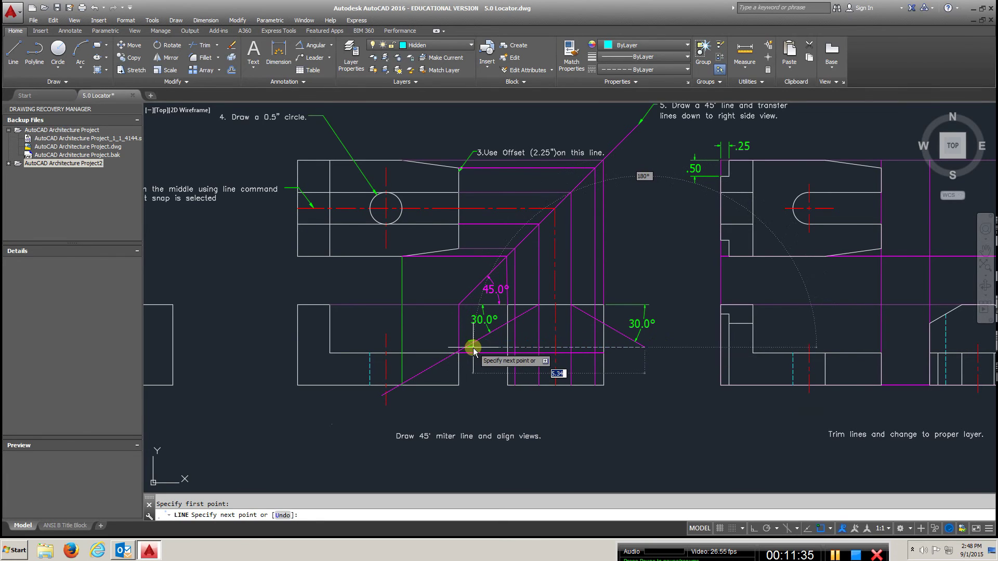
key(Escape)
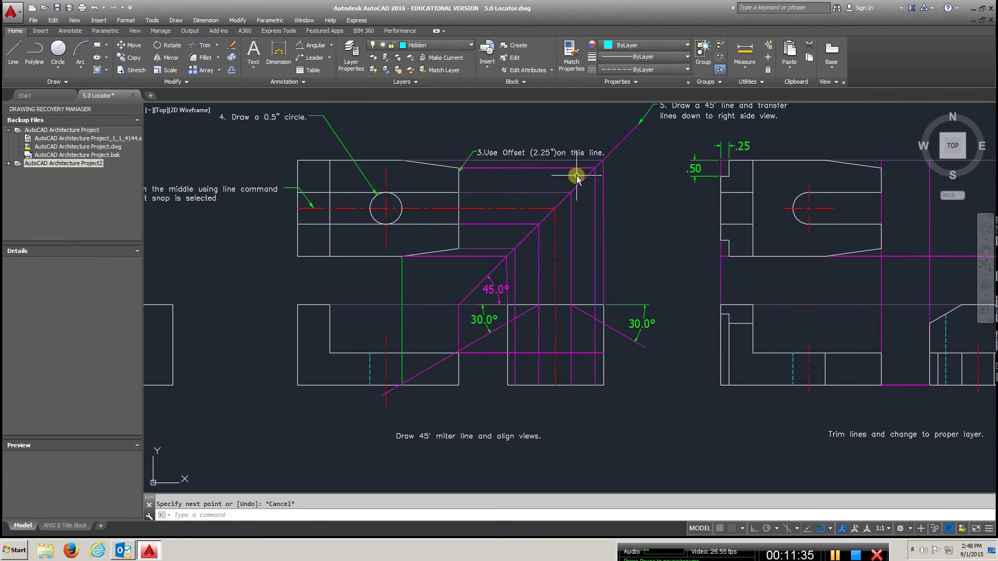
On the Construction layer, draw a horizontal helper line from the right 30-degree line's lower end to the left 30-degree line.
click(470, 45)
click(431, 83)
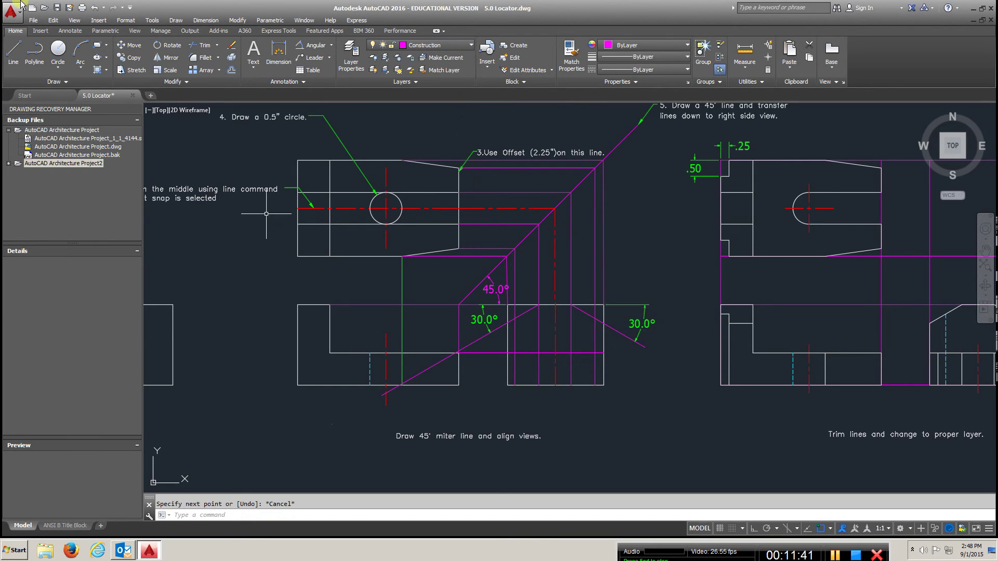
click(13, 52)
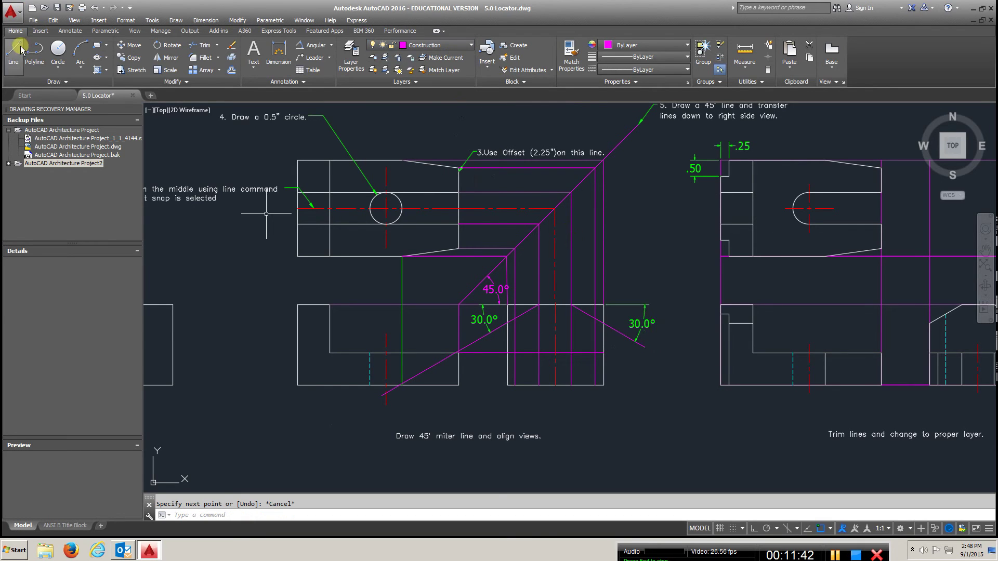
click(644, 346)
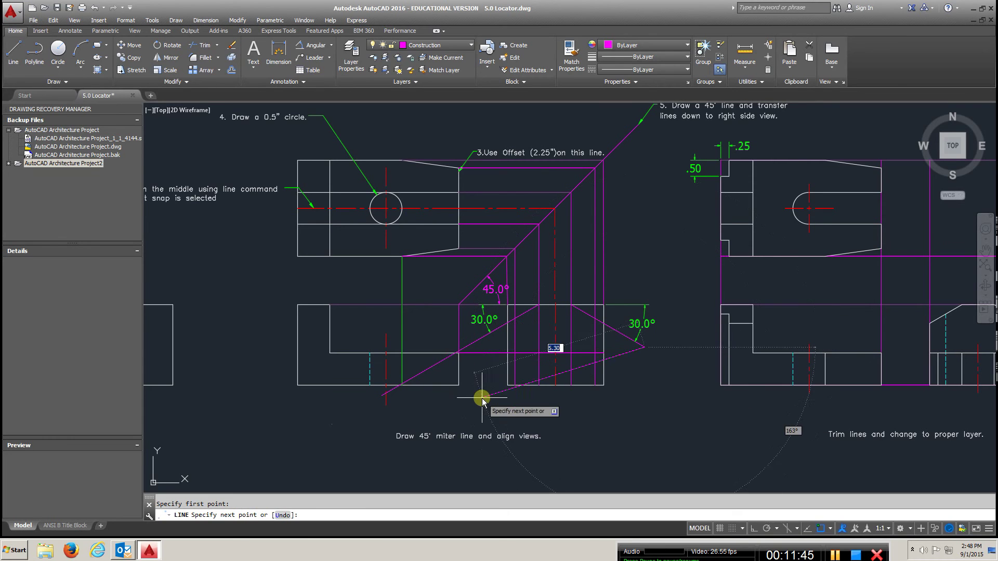
click(466, 348)
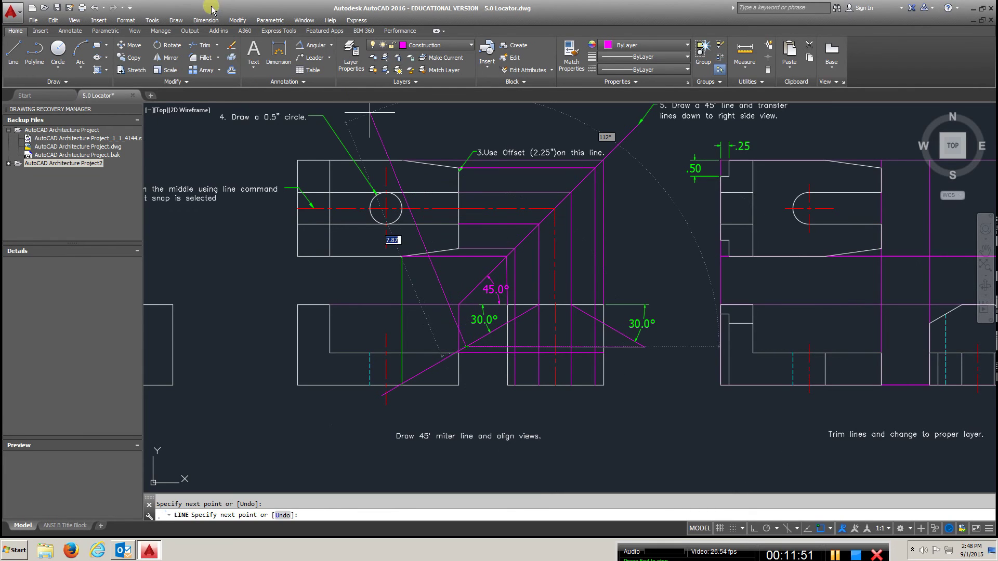
Trim the left 30-degree line's excess below the horizontal helper line, using the helper line as the cutting edge.
click(201, 45)
click(473, 347)
key(Return)
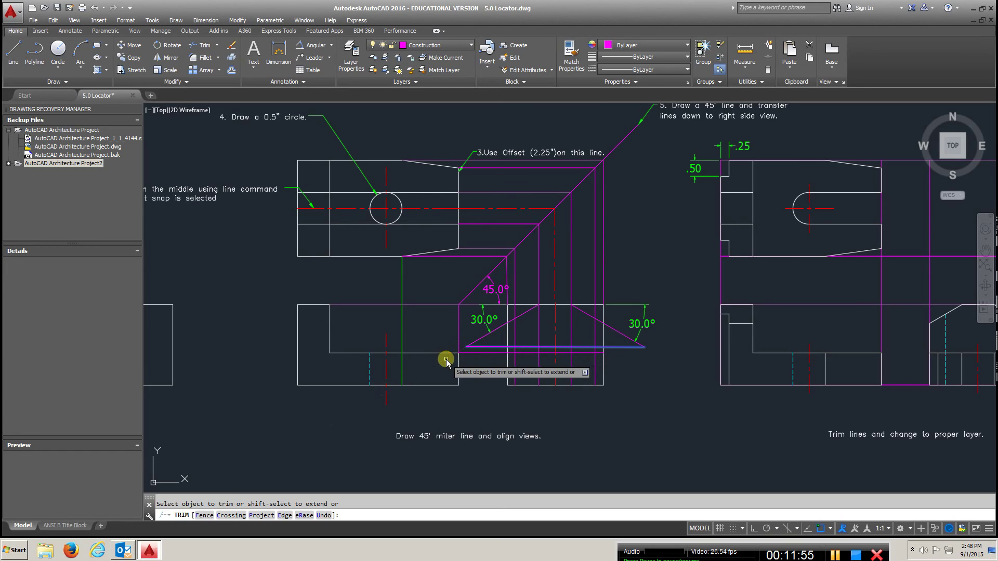
key(Escape)
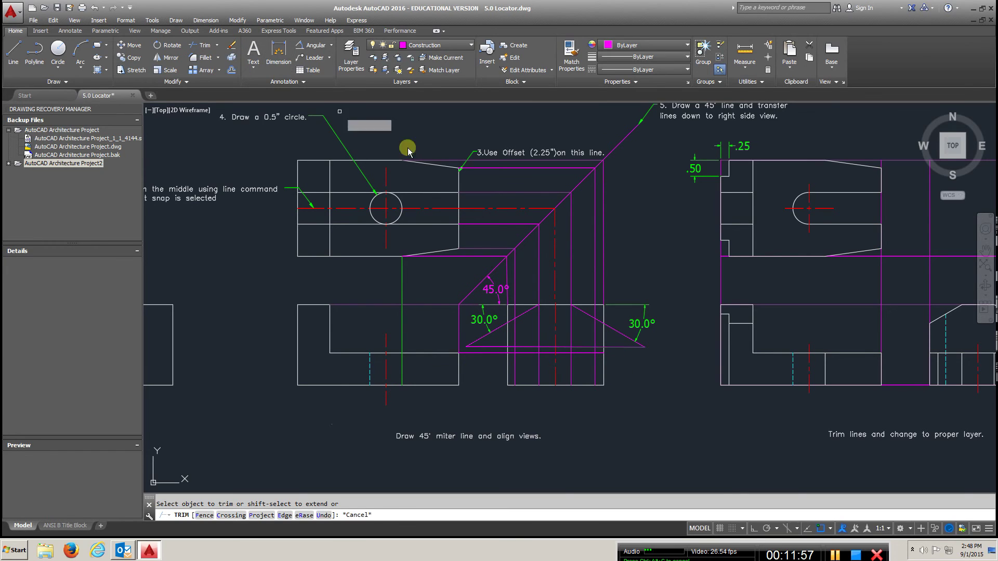
Erase the horizontal helper line between the lower ends of the two 30-degree lines.
text(e)
key(Return)
click(484, 347)
key(Return)
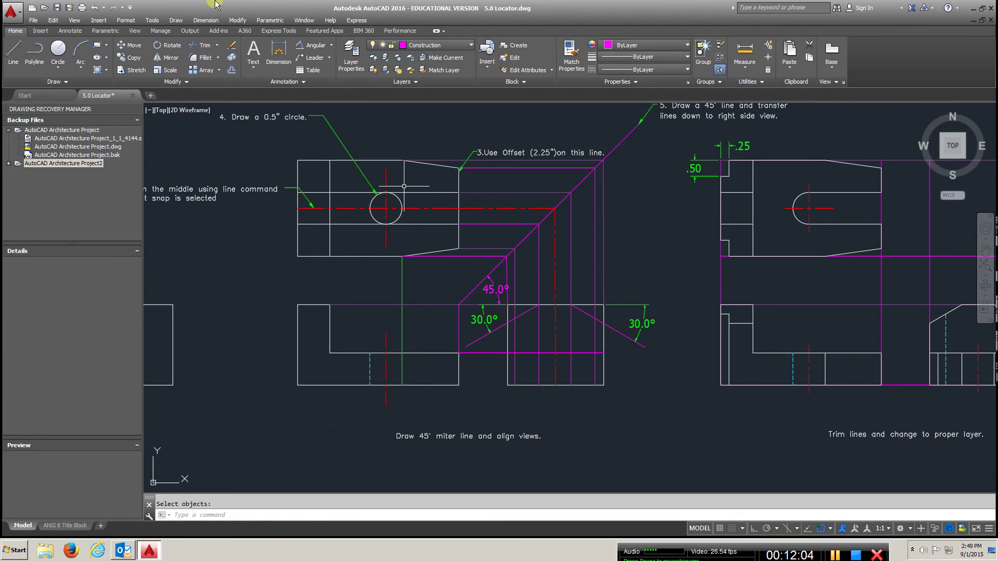
click(203, 45)
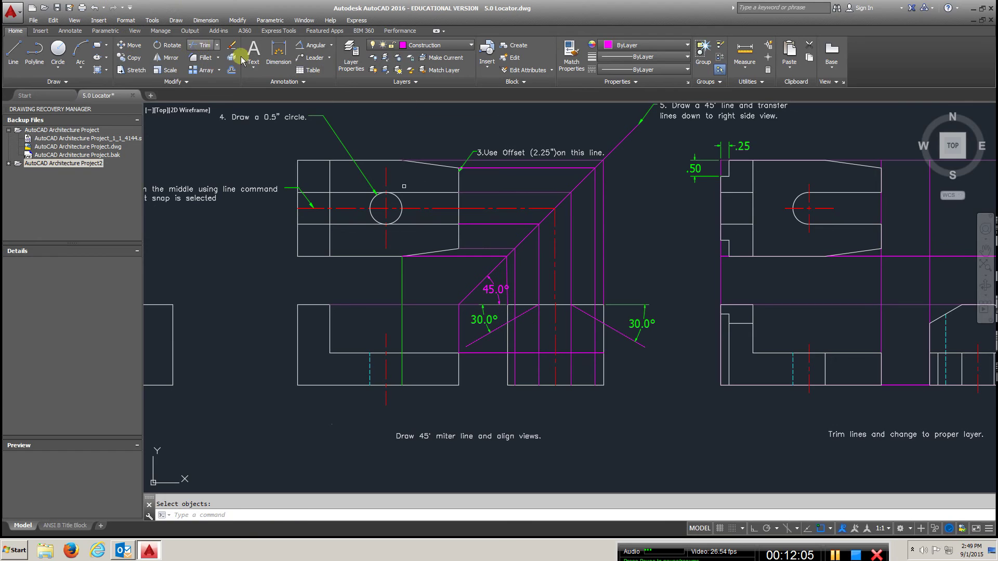
click(603, 346)
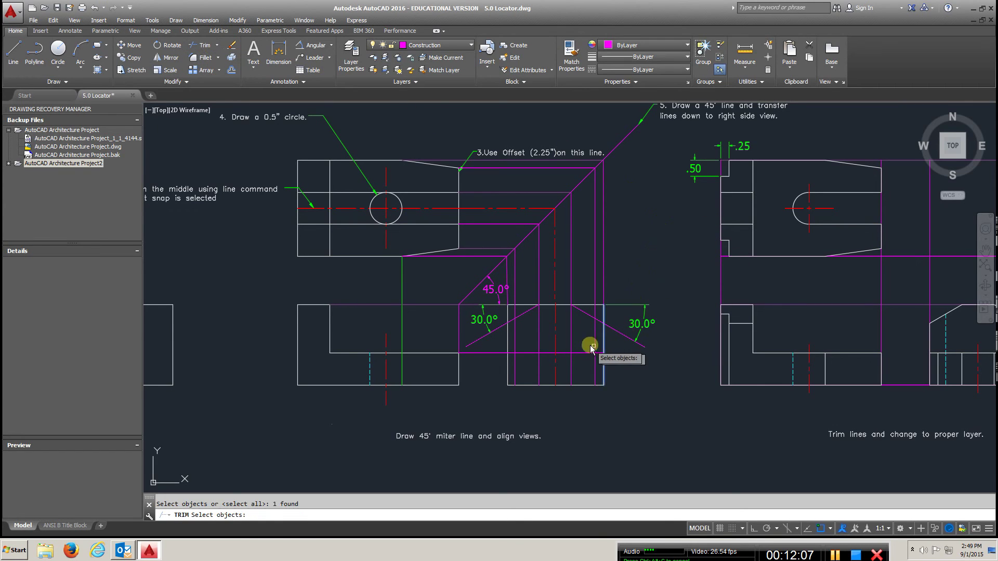
click(508, 345)
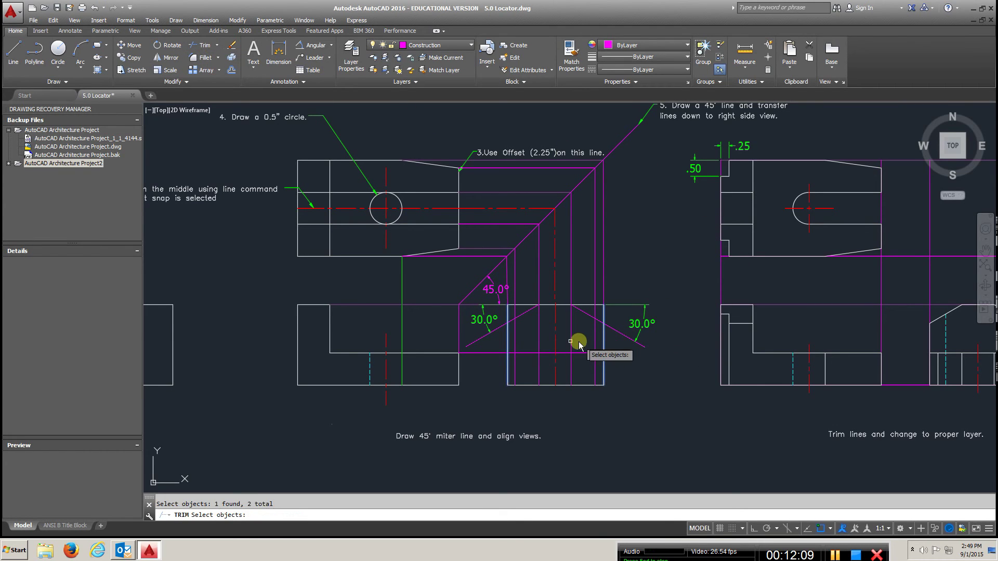
key(Return)
click(626, 337)
click(628, 341)
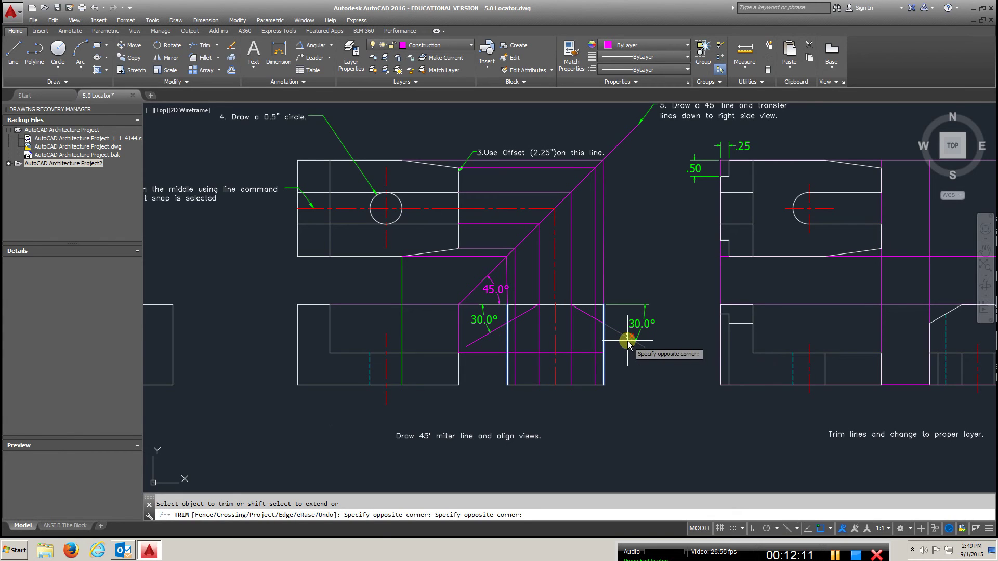
key(Escape)
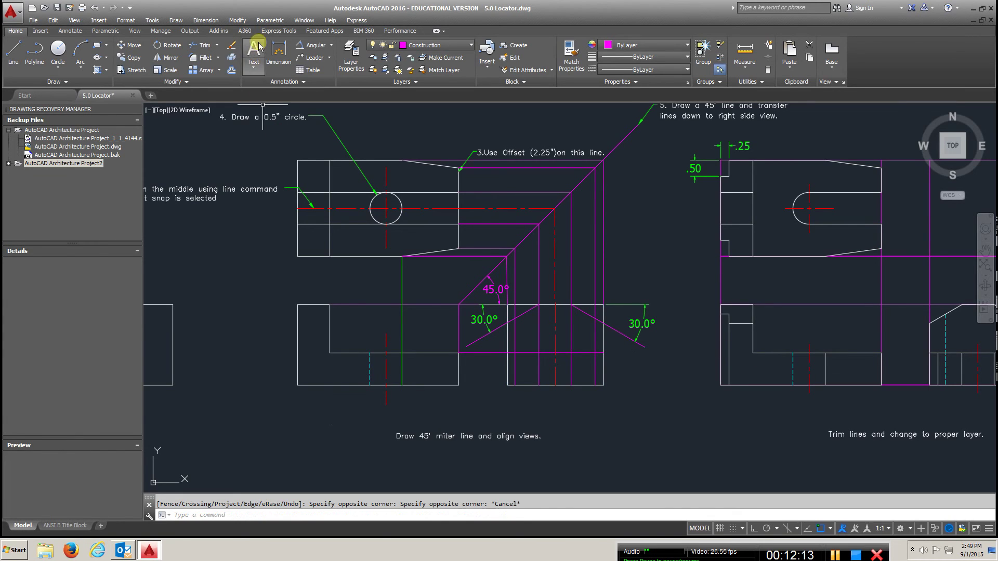
Trim the outer portions of both 30-degree lines, using the side view's right and left vertical edges as cutting edges.
click(204, 45)
click(604, 337)
key(Return)
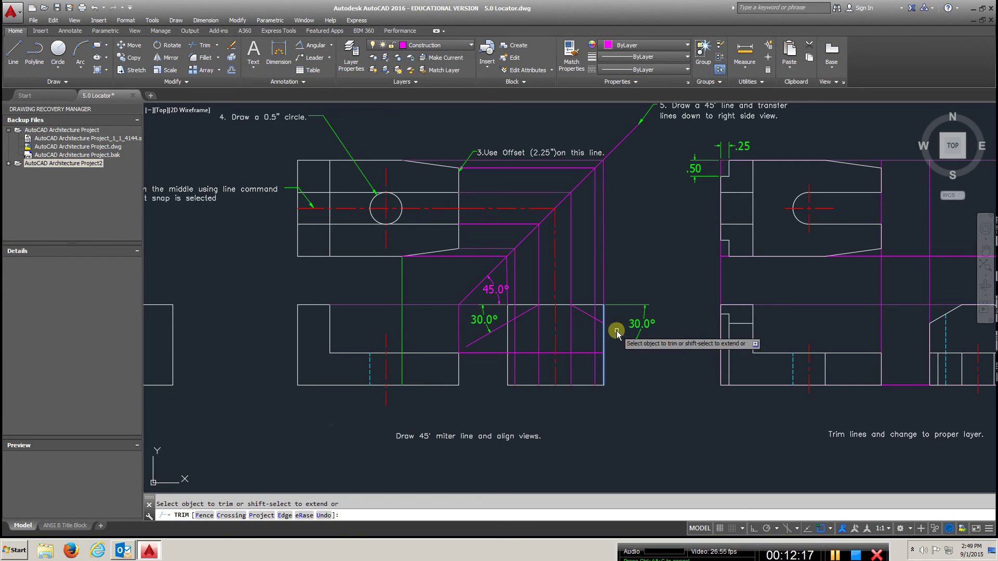
click(209, 46)
click(506, 346)
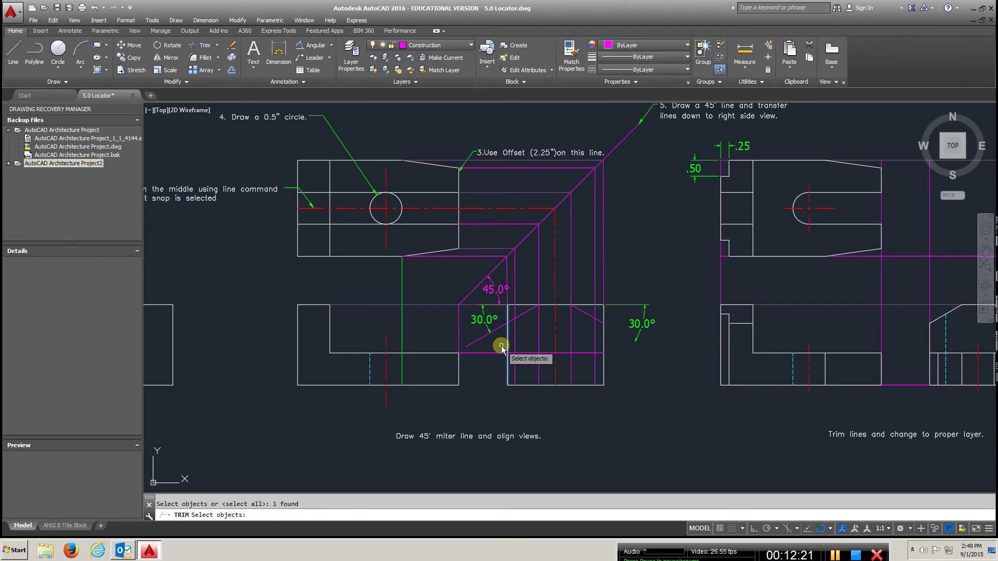
key(Return)
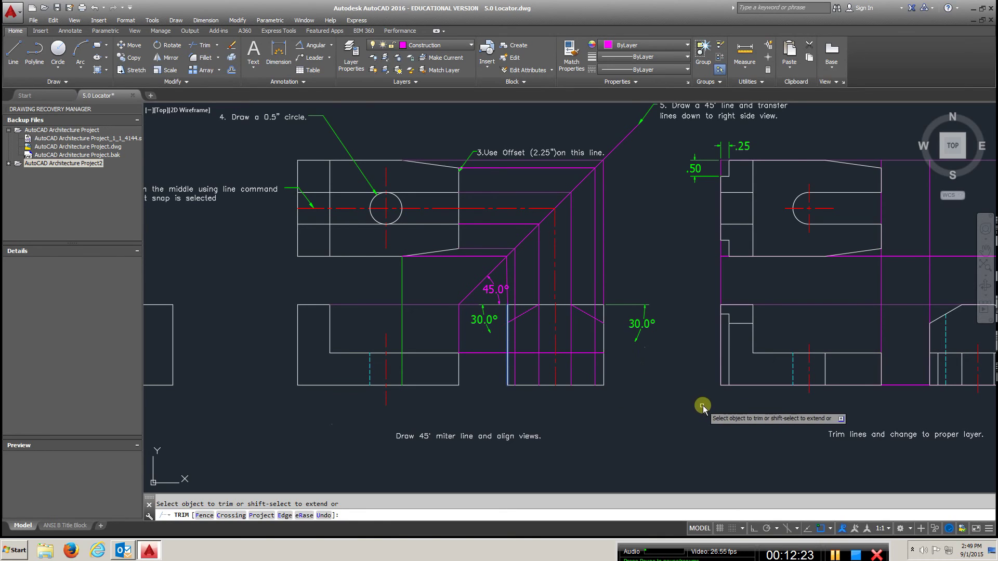
With Ortho on, draw a horizontal construction line from the left 30-degree line's lower end across and past the front view's left edge.
key(Escape)
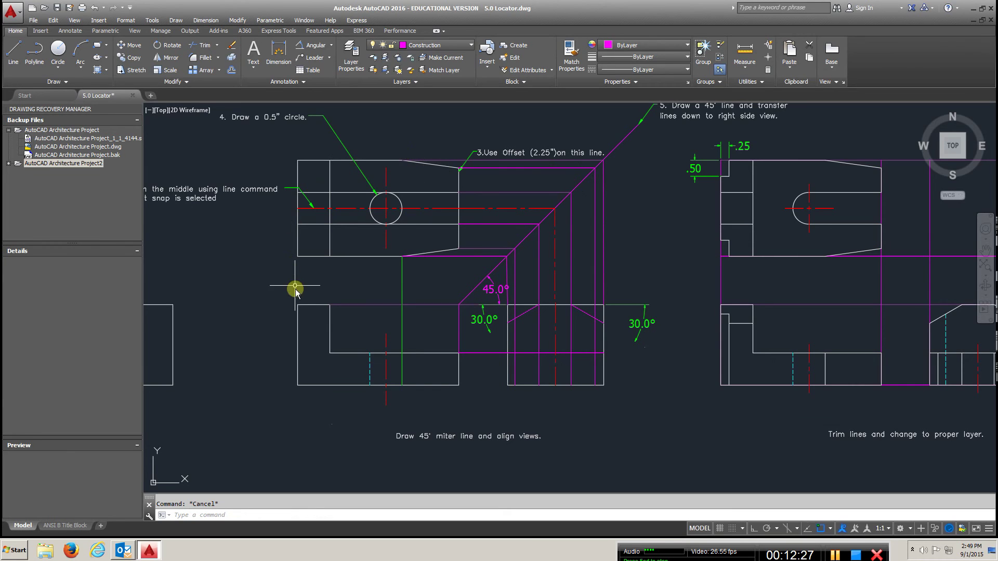
middle_drag(631, 310, 561, 307)
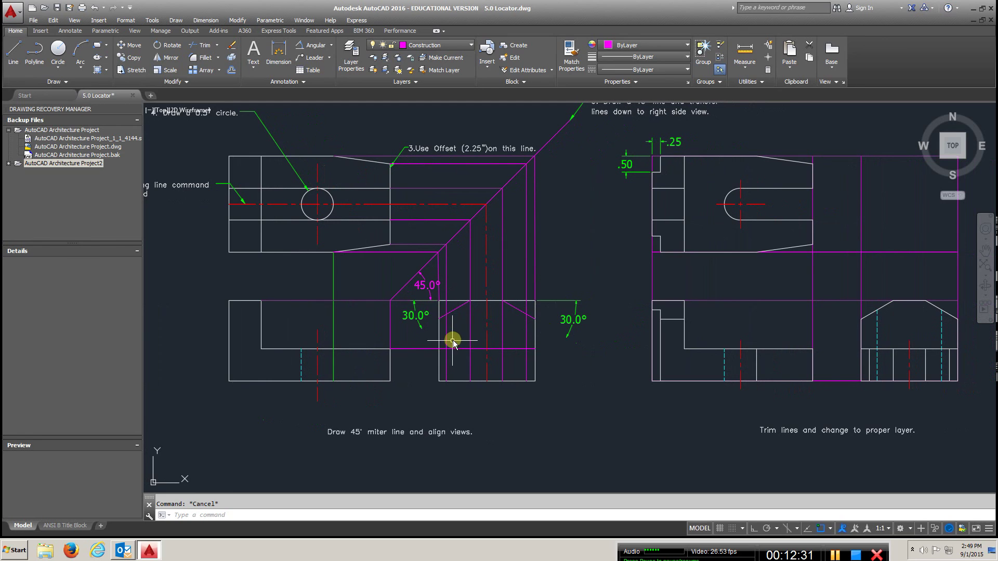
click(13, 52)
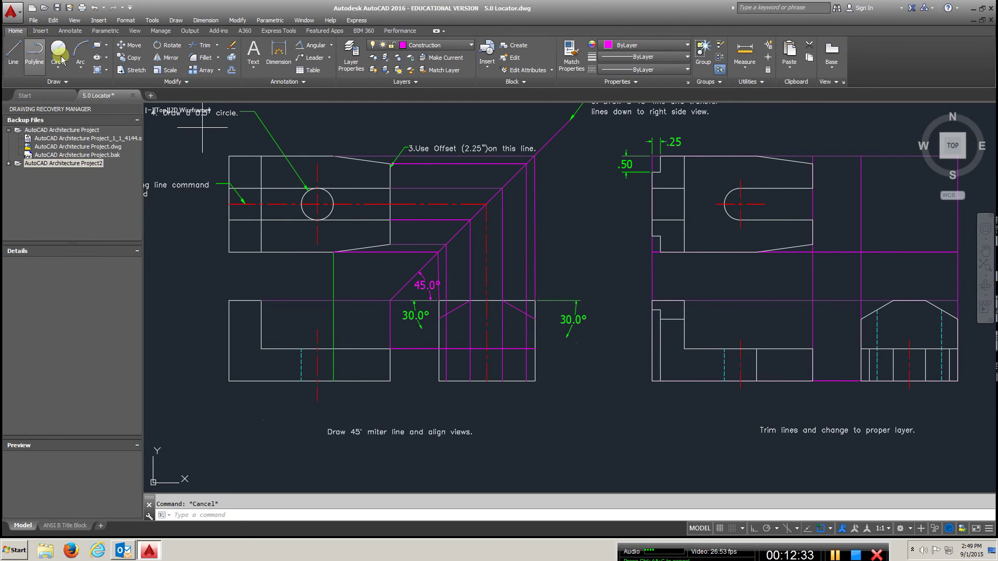
click(440, 319)
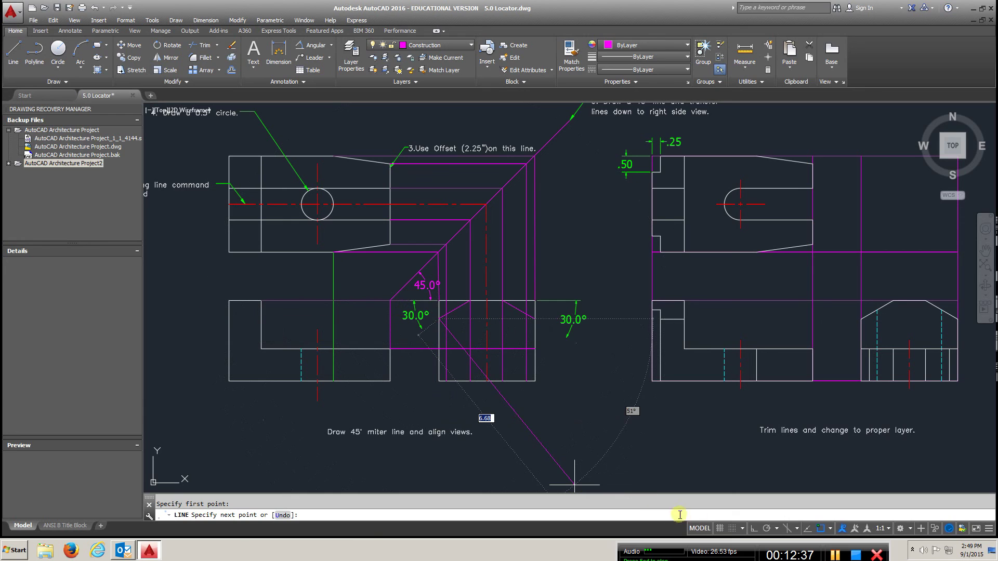
click(753, 528)
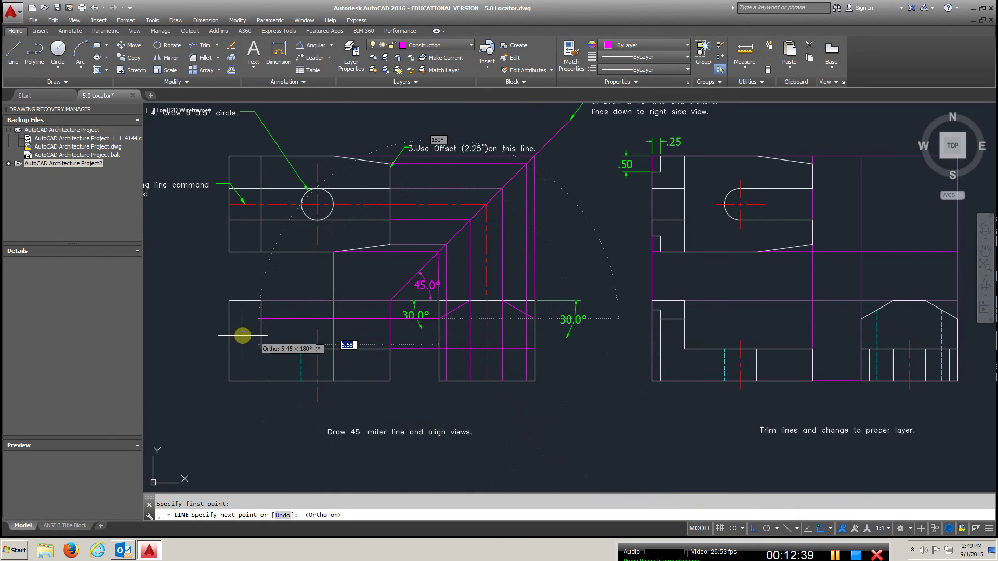
key(Escape)
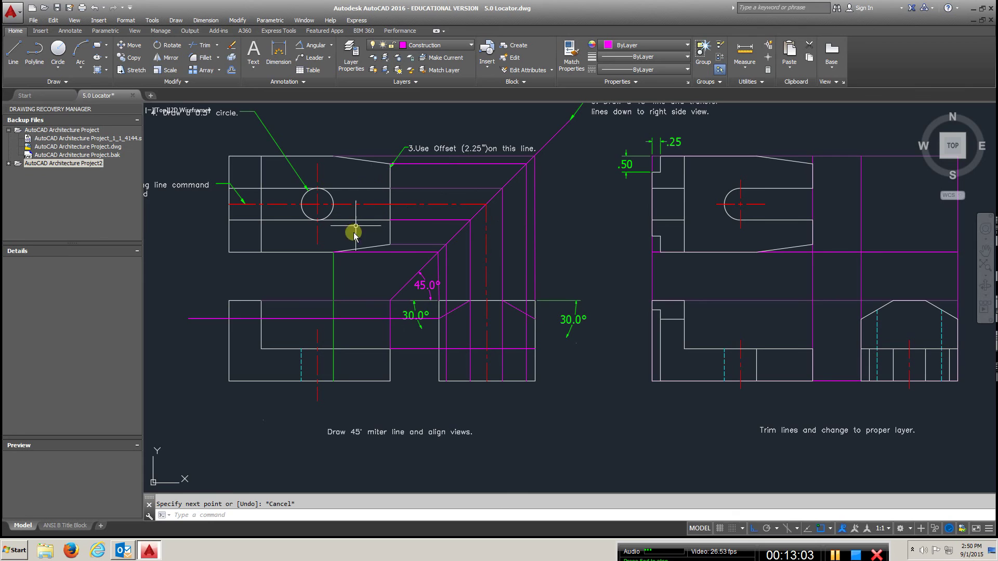
Trim the horizontal projection line outside the front view's upright leg, using the leg's two vertical edges as cutting edges.
mouse_move(568, 233)
middle_down()
mouse_move(574, 207)
mouse_move(396, 218)
mouse_move(383, 204)
mouse_move(393, 216)
middle_up()
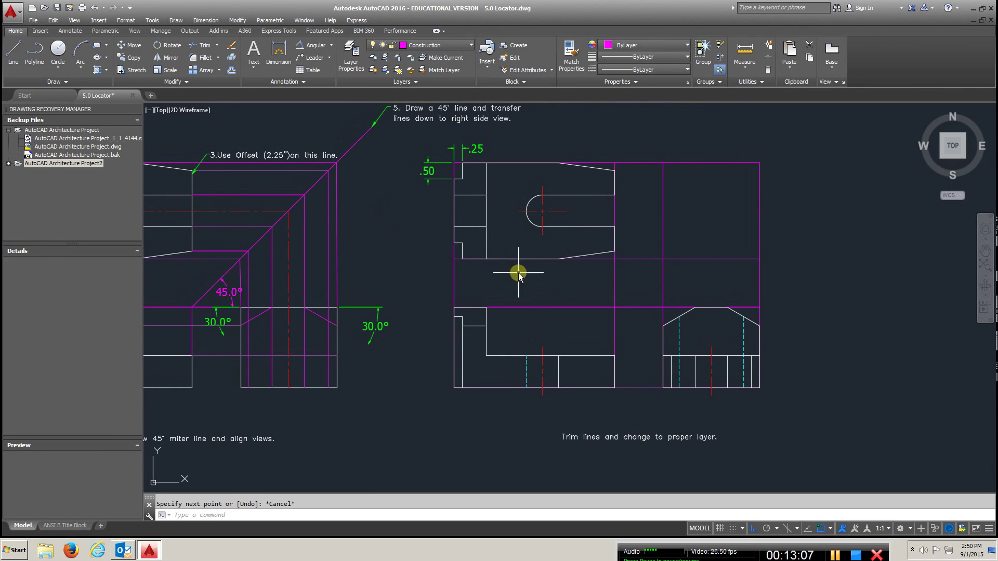
scroll(528, 317, down, 1)
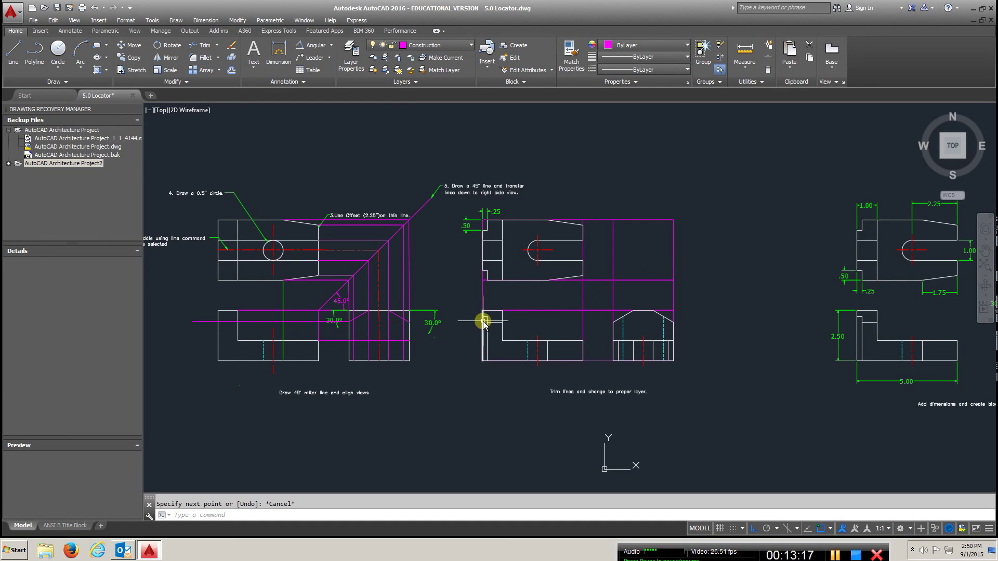
scroll(491, 317, up, 4)
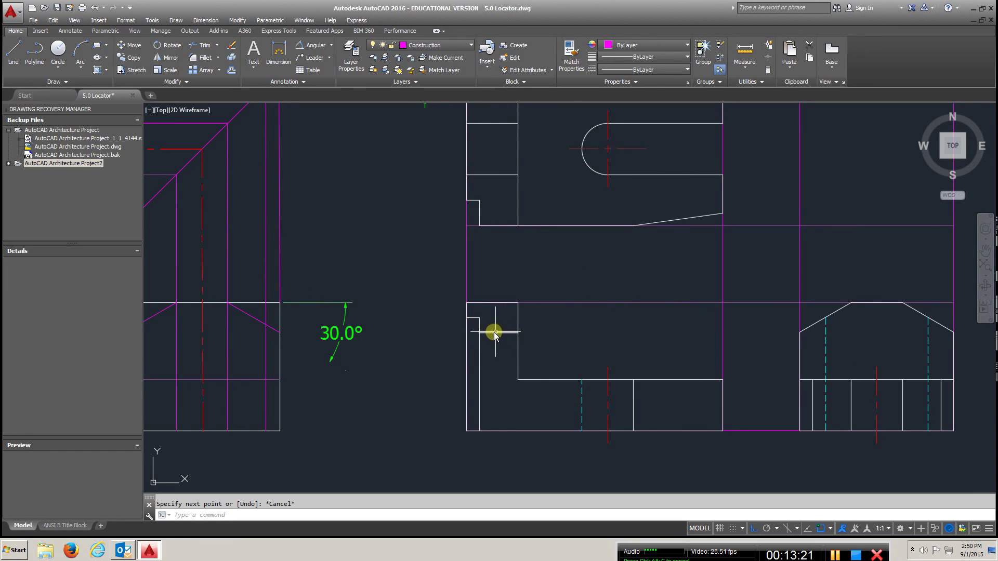
scroll(519, 326, down, 3)
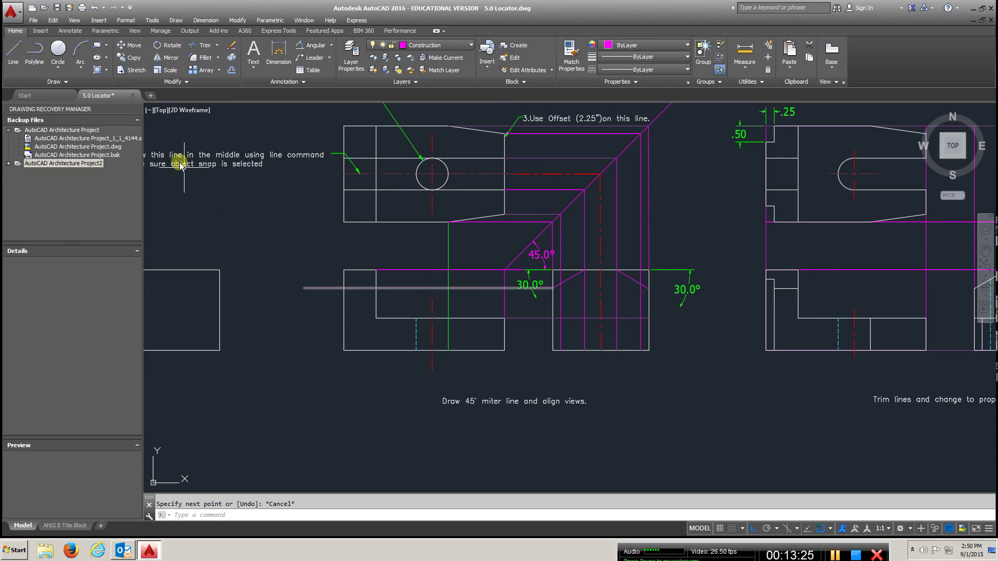
click(200, 46)
click(375, 305)
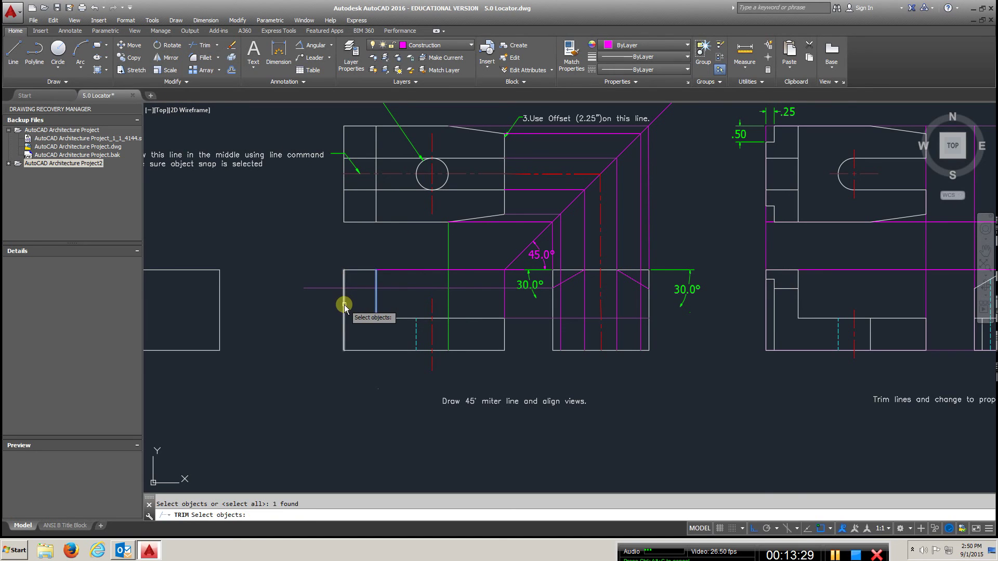
key(Return)
click(320, 294)
click(319, 288)
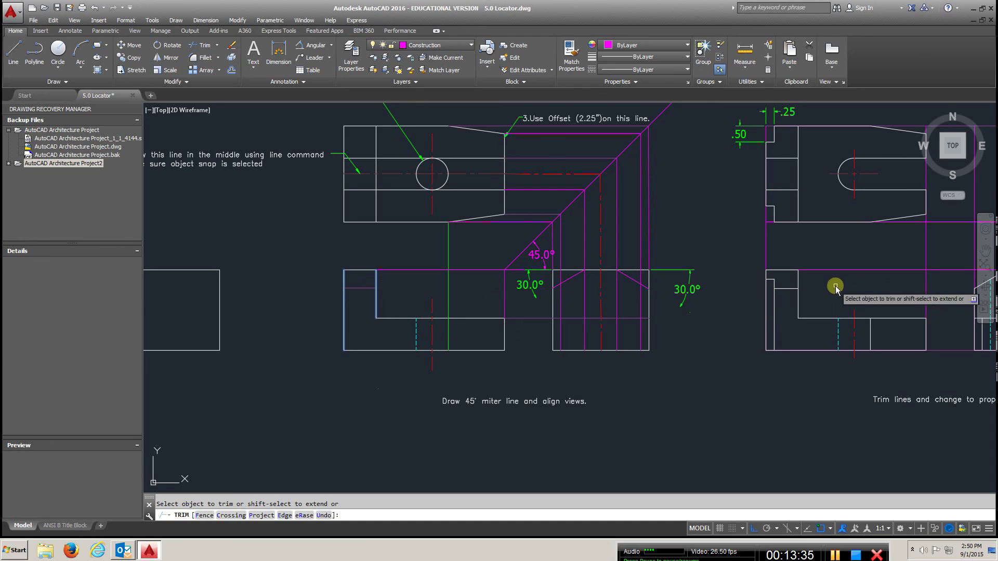
middle_drag(832, 286, 730, 321)
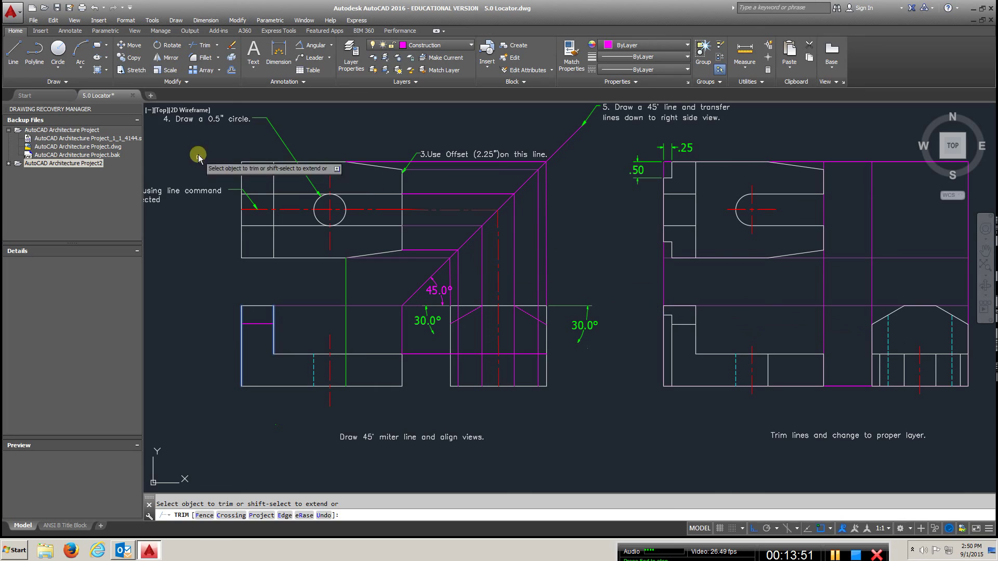
click(13, 52)
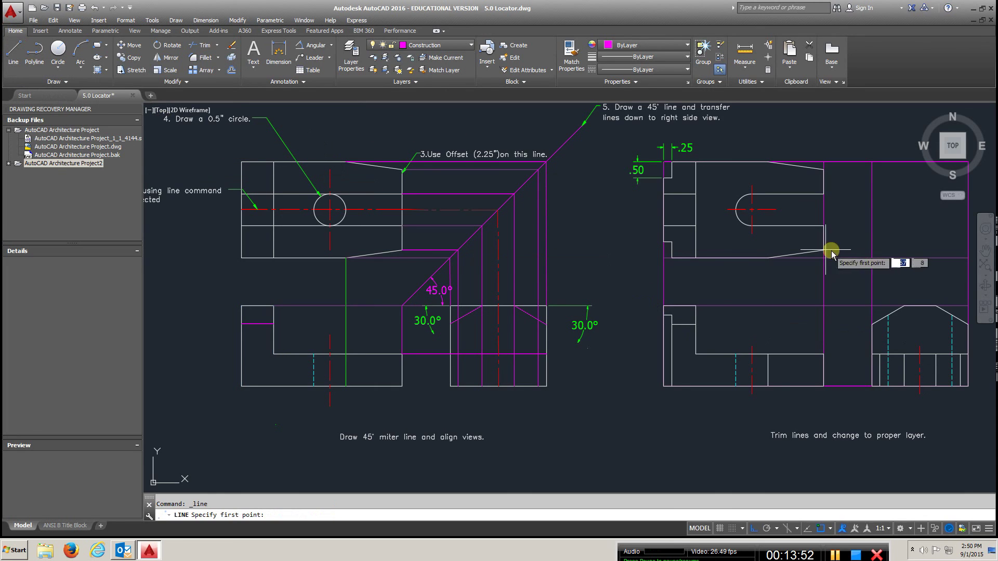
click(888, 315)
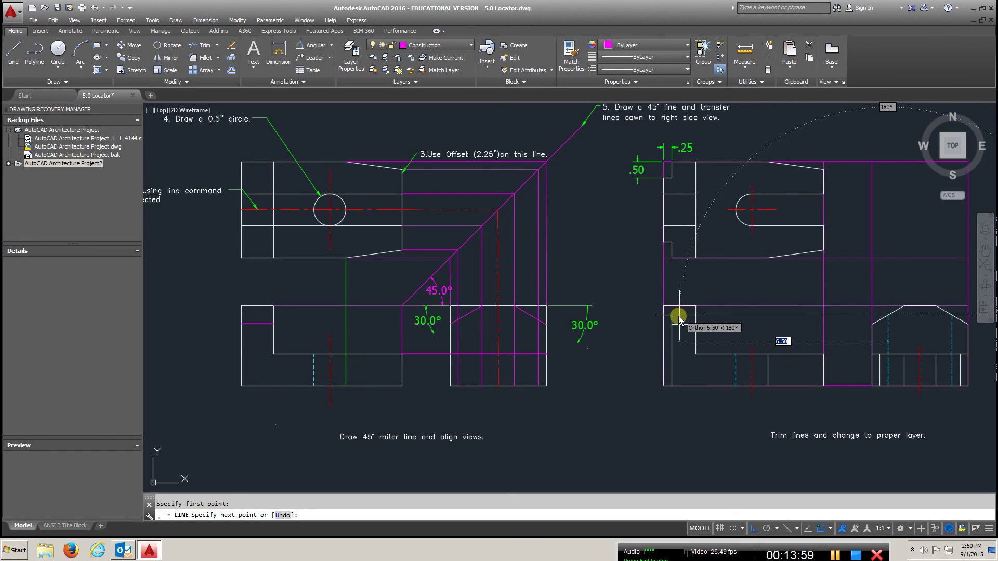
key(Escape)
Examine the dimensioned final stage, the ANSI B Title Block layout preview and the full row of construction stages.
middle_drag(755, 278, 566, 283)
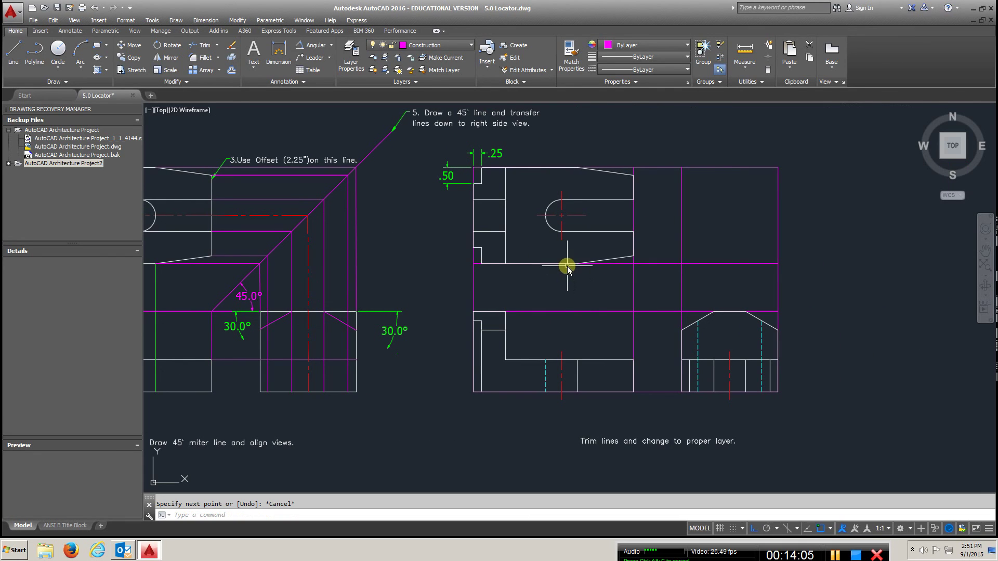
scroll(635, 289, down, 4)
middle_drag(706, 306, 496, 318)
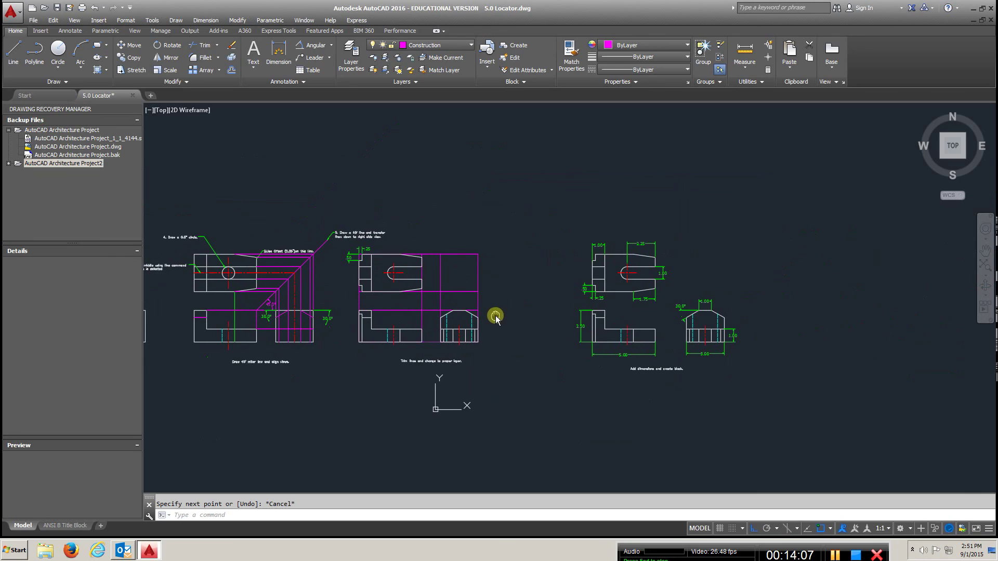
scroll(659, 301, up, 4)
middle_drag(655, 301, 517, 285)
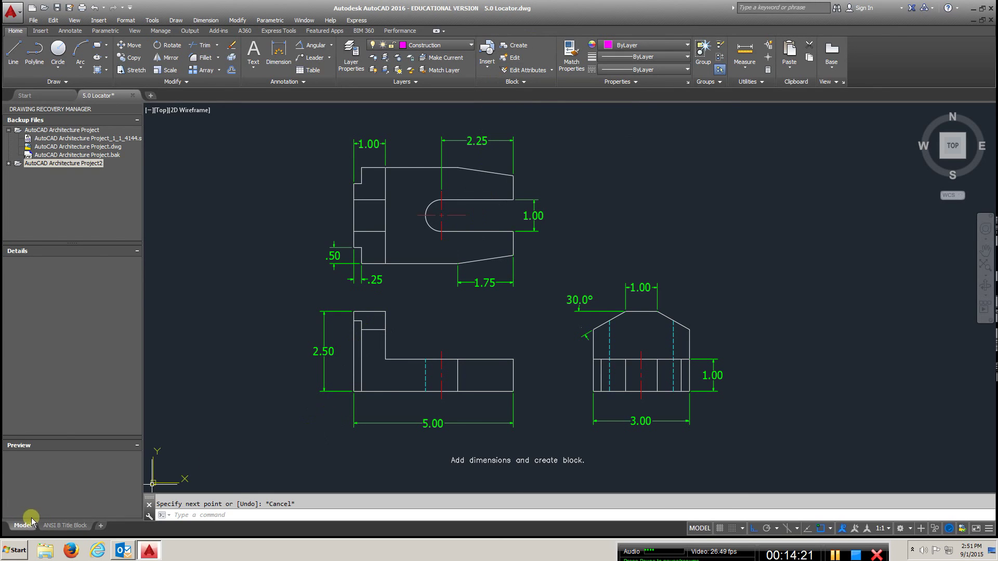
mouse_move(53, 526)
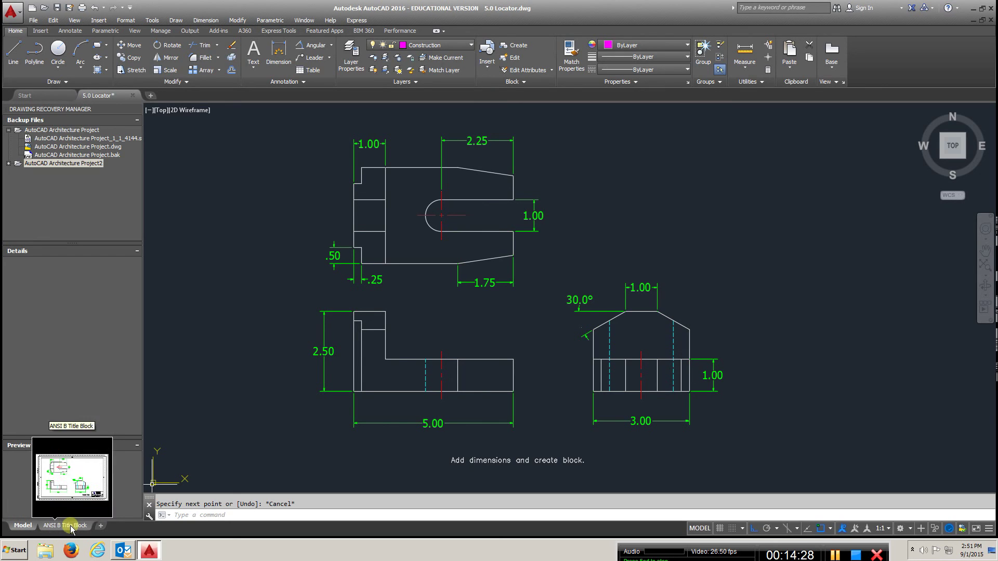
scroll(806, 331, down, 3)
mouse_move(795, 323)
middle_down()
mouse_move(392, 338)
mouse_move(872, 366)
middle_up()
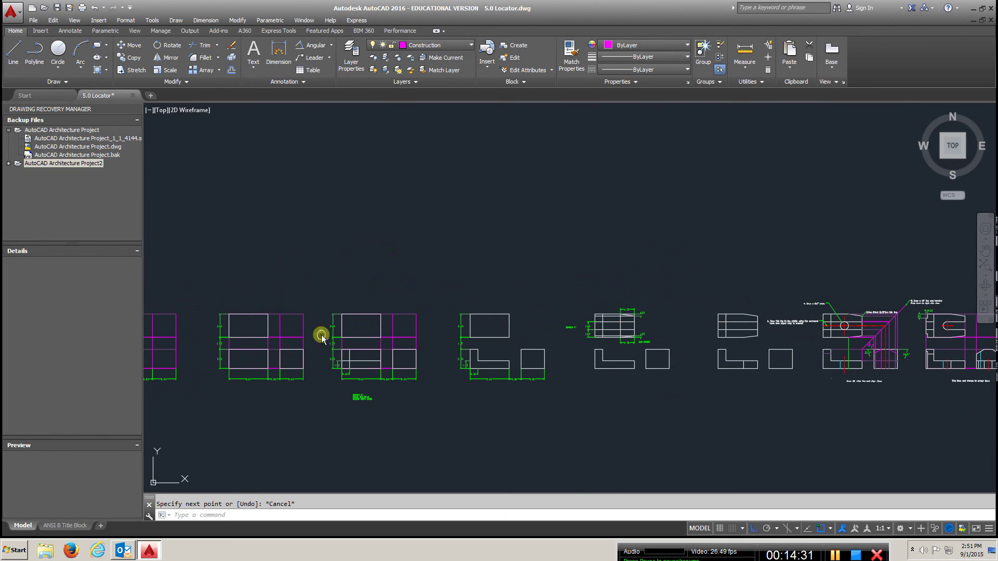
middle_drag(322, 334, 417, 329)
middle_drag(630, 343, 397, 323)
middle_drag(552, 313, 354, 305)
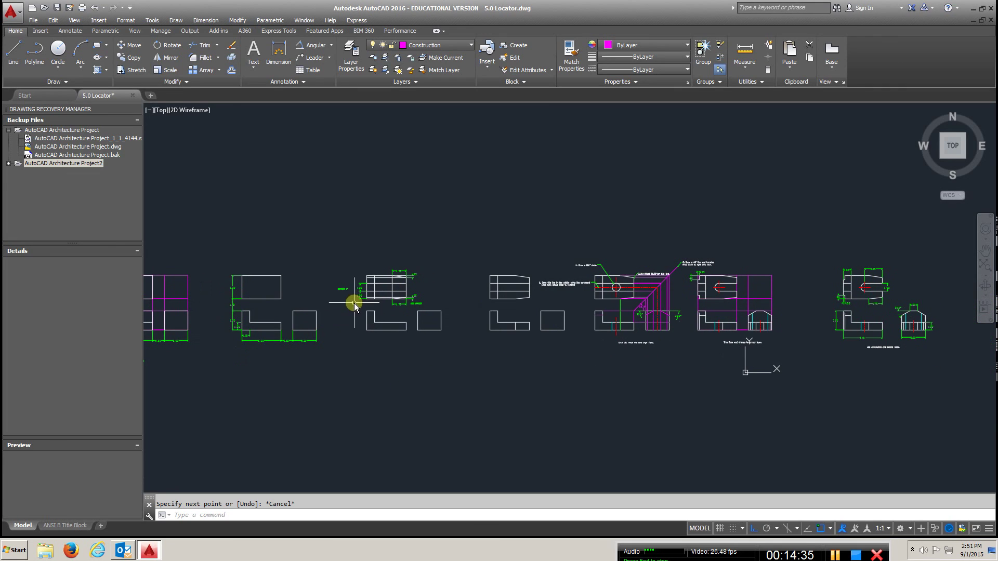
middle_drag(640, 319, 475, 329)
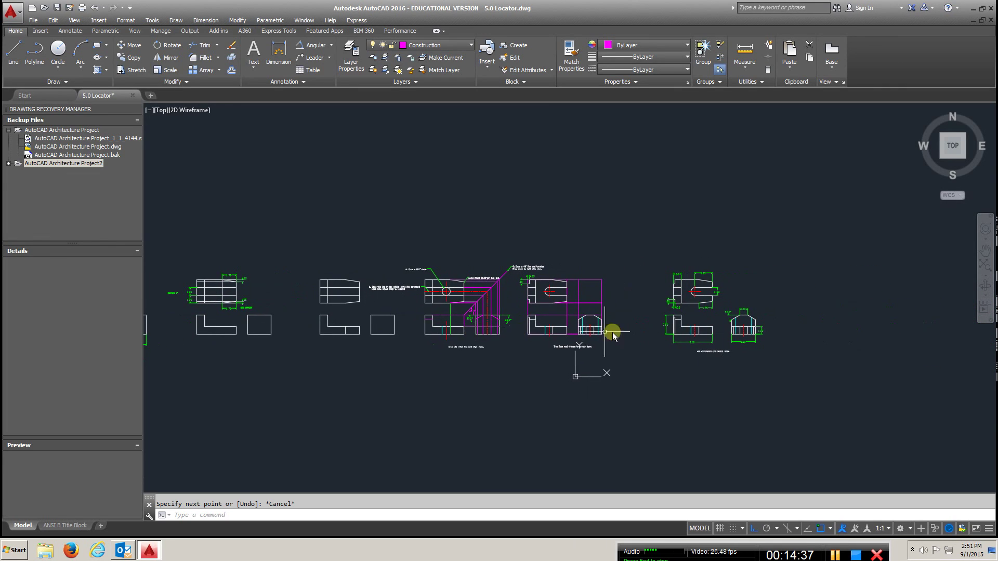